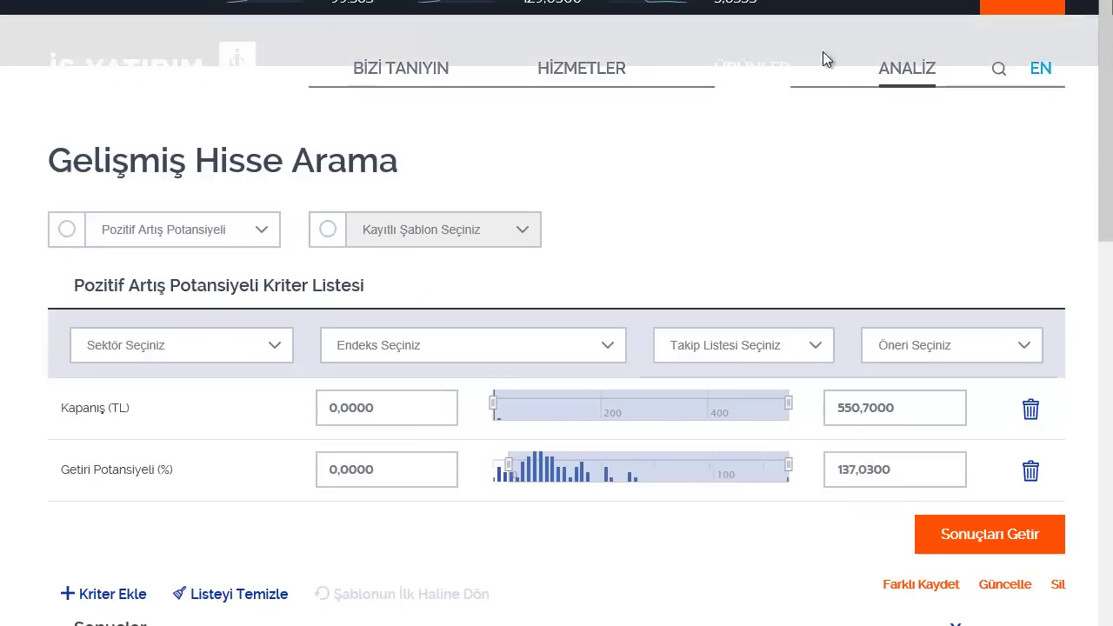
# Open the Gelişmiş Hisse Arama stock screener and load the Yüksek Temettü Verecek template.
pyautogui.moveTo(911, 73)
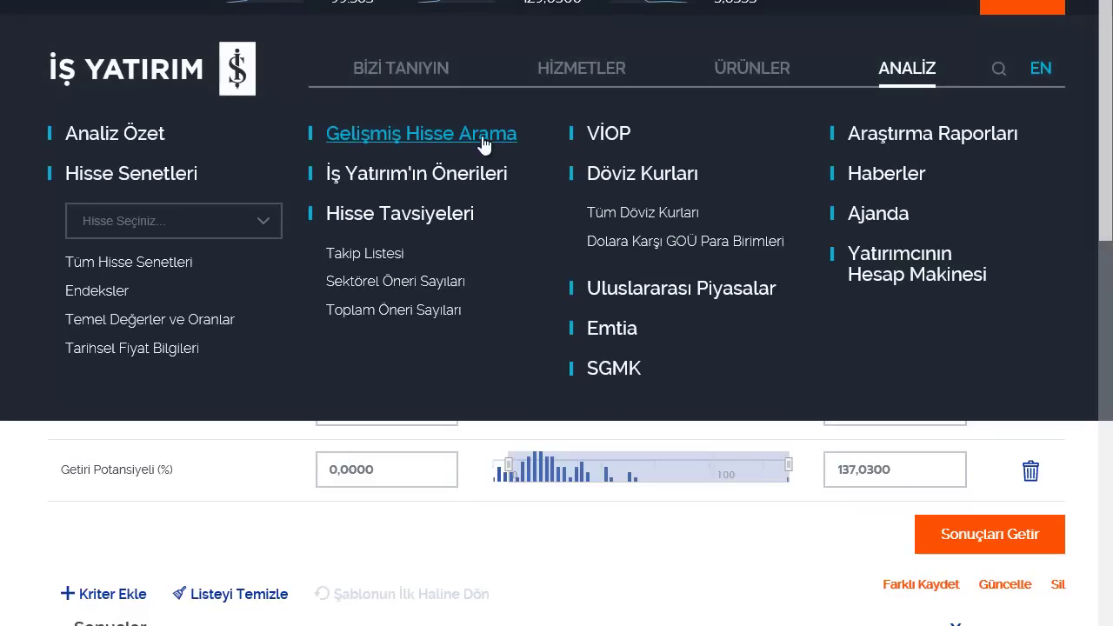
pyautogui.click(480, 133)
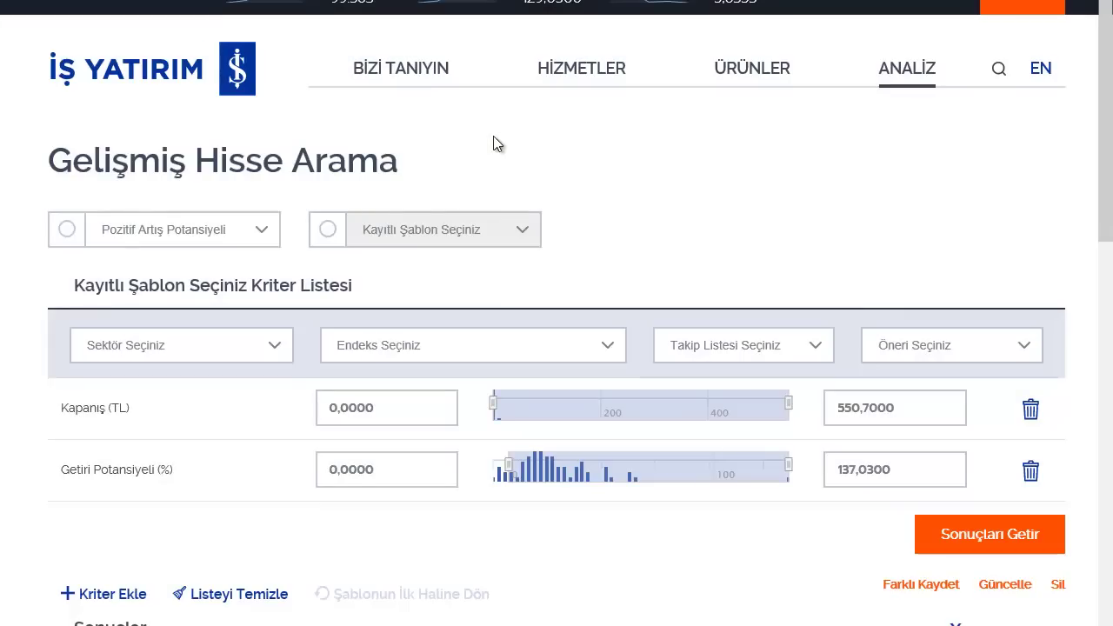
pyautogui.click(264, 239)
pyautogui.moveTo(276, 306); pyautogui.dragTo(277, 366)
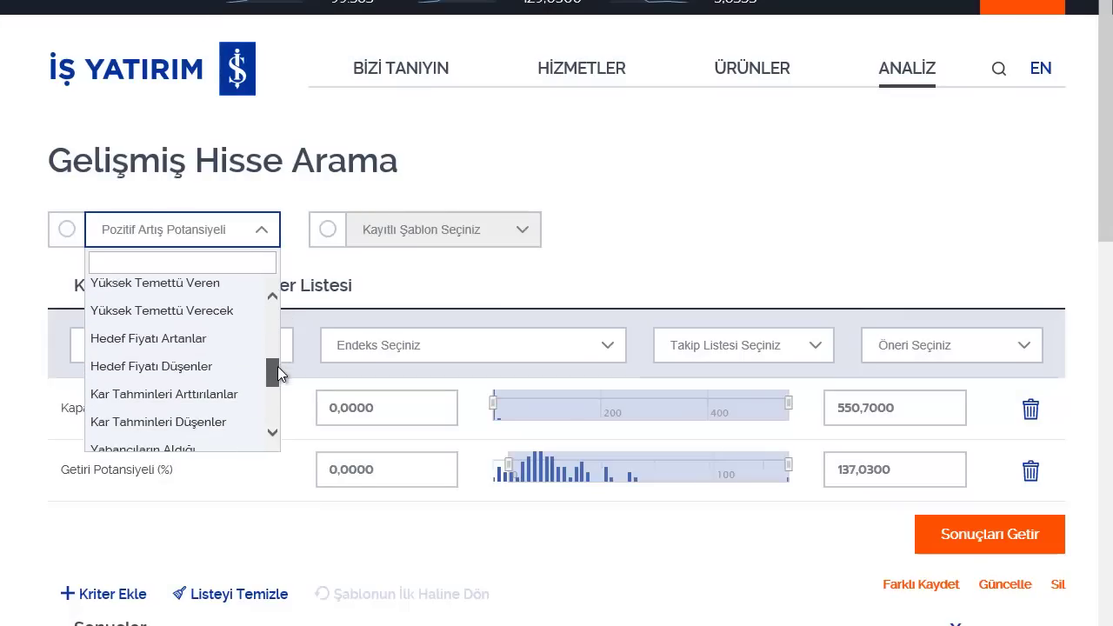
pyautogui.click(228, 312)
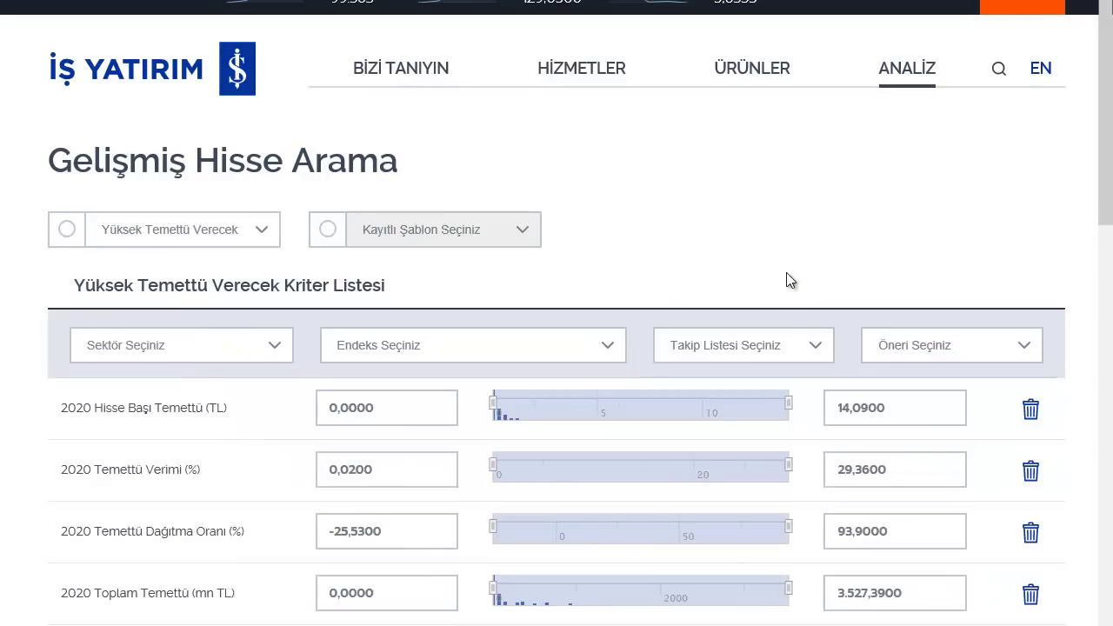
# Raise the Kapanış (TL) minimum to about 127,79 with its range slider and fetch the matching stocks.
pyautogui.scroll(-3, 786, 272)
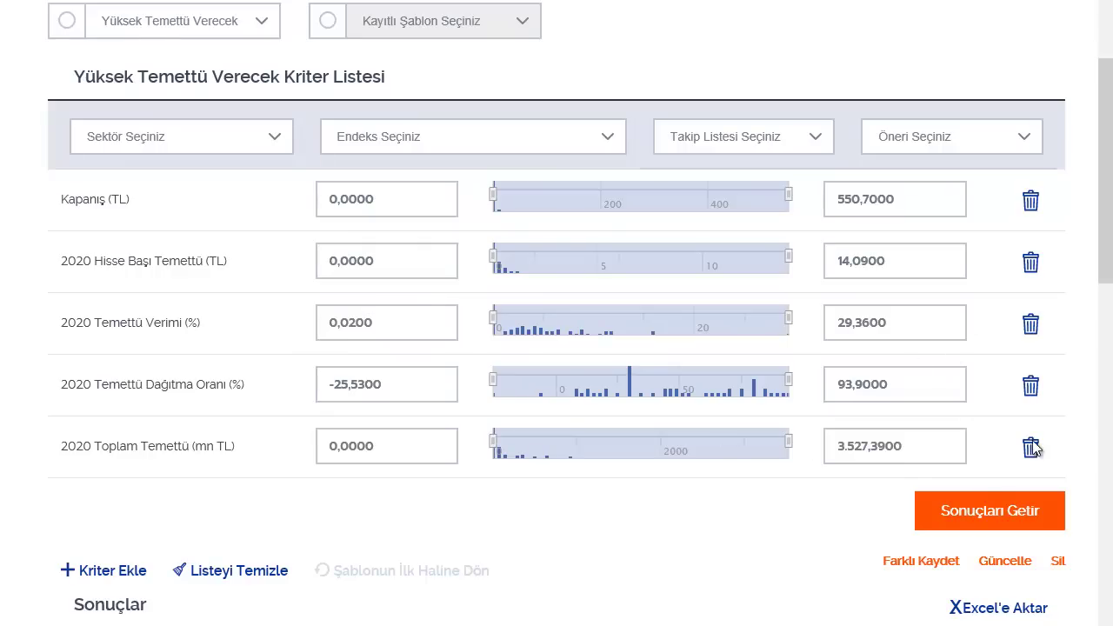
pyautogui.scroll(-4, 853, 324)
pyautogui.scroll(-2, 821, 513)
pyautogui.moveTo(1110, 365); pyautogui.dragTo(1100, 287)
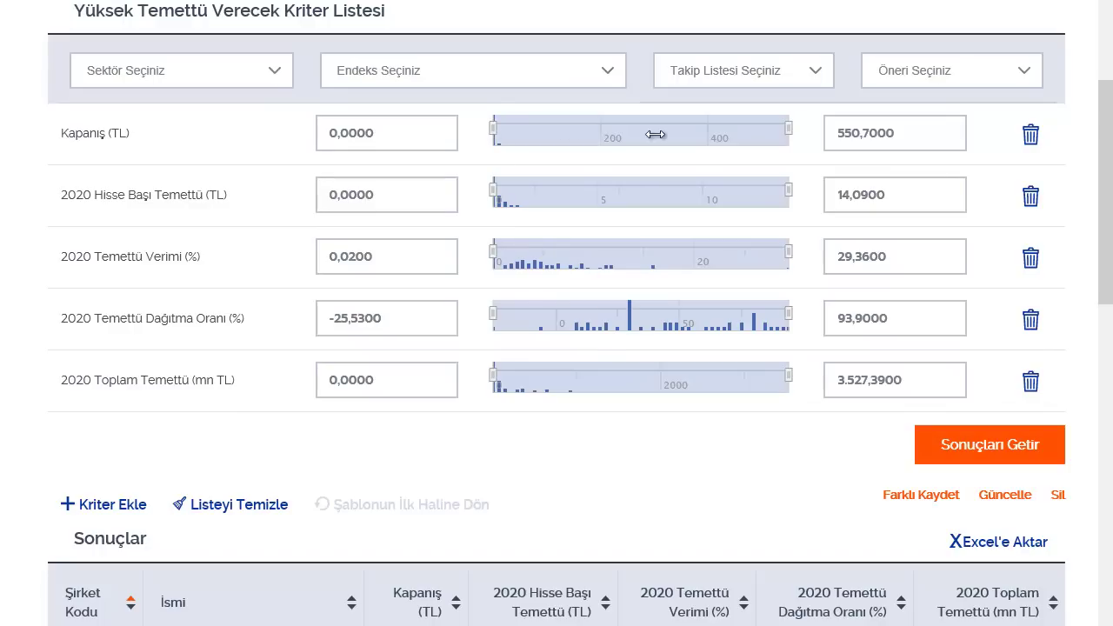
pyautogui.moveTo(503, 132); pyautogui.dragTo(561, 139)
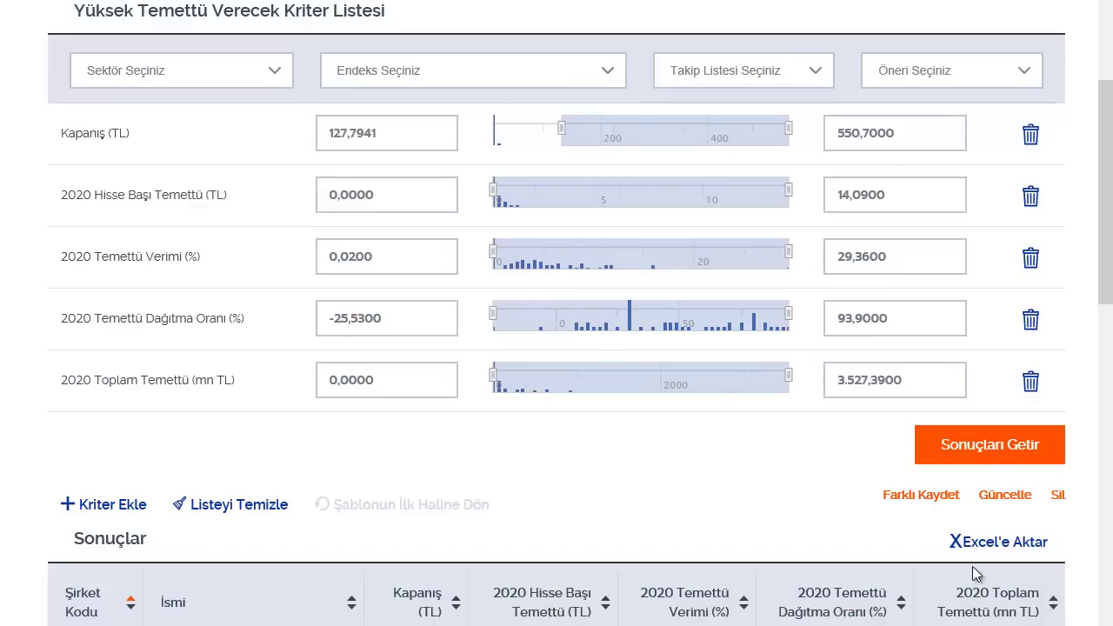
pyautogui.click(989, 454)
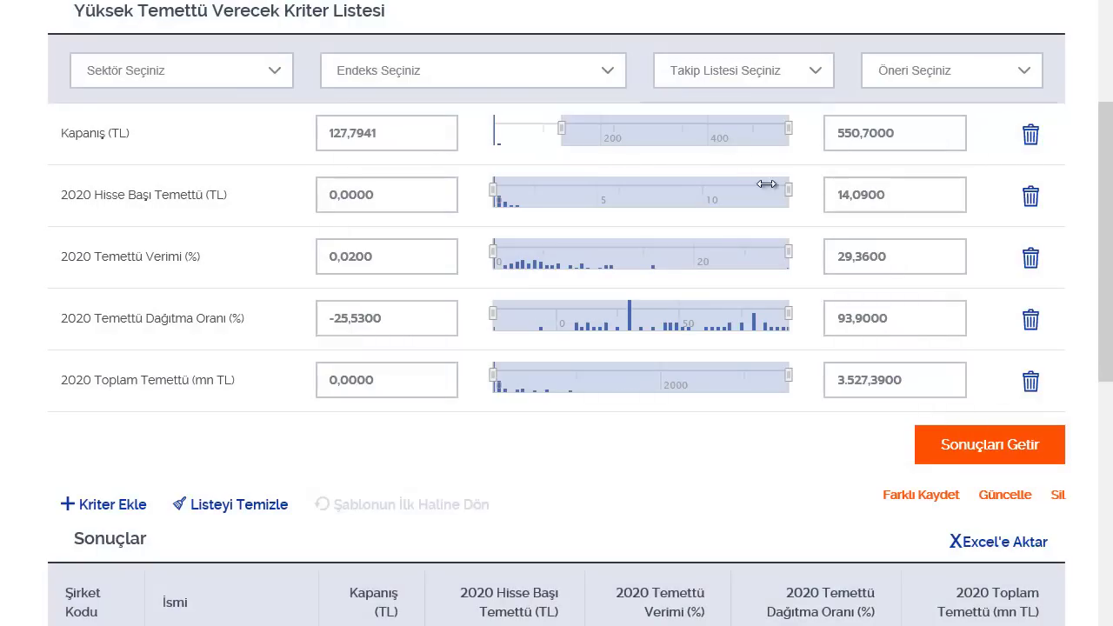
pyautogui.scroll(-4, 1107, 280)
pyautogui.scroll(5, 1106, 280)
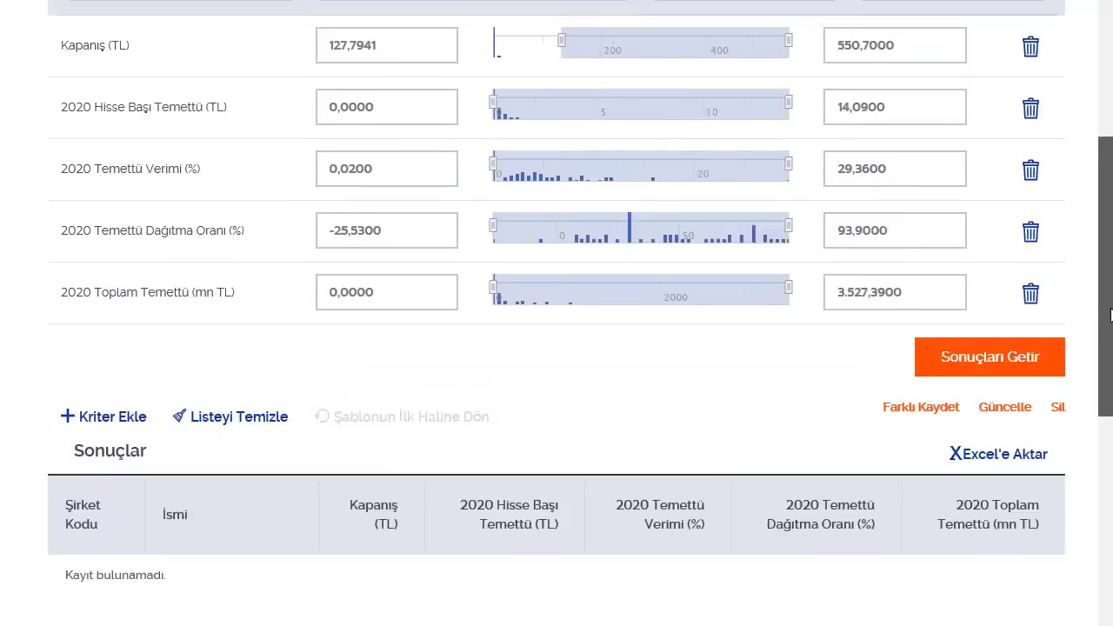
# Set the Kapanış (TL) minimum to 20 and fetch the results.
pyautogui.moveTo(558, 172); pyautogui.dragTo(494, 172)
pyautogui.moveTo(417, 174); pyautogui.dragTo(240, 177)
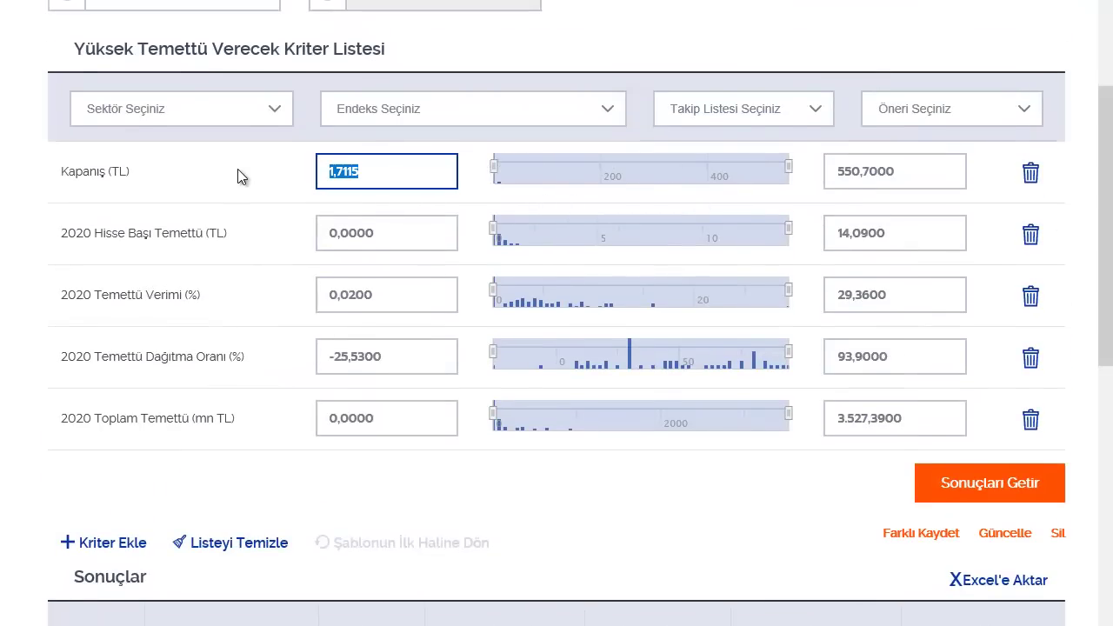
pyautogui.write('20')
pyautogui.click(949, 485)
pyautogui.scroll(5, 1110, 300)
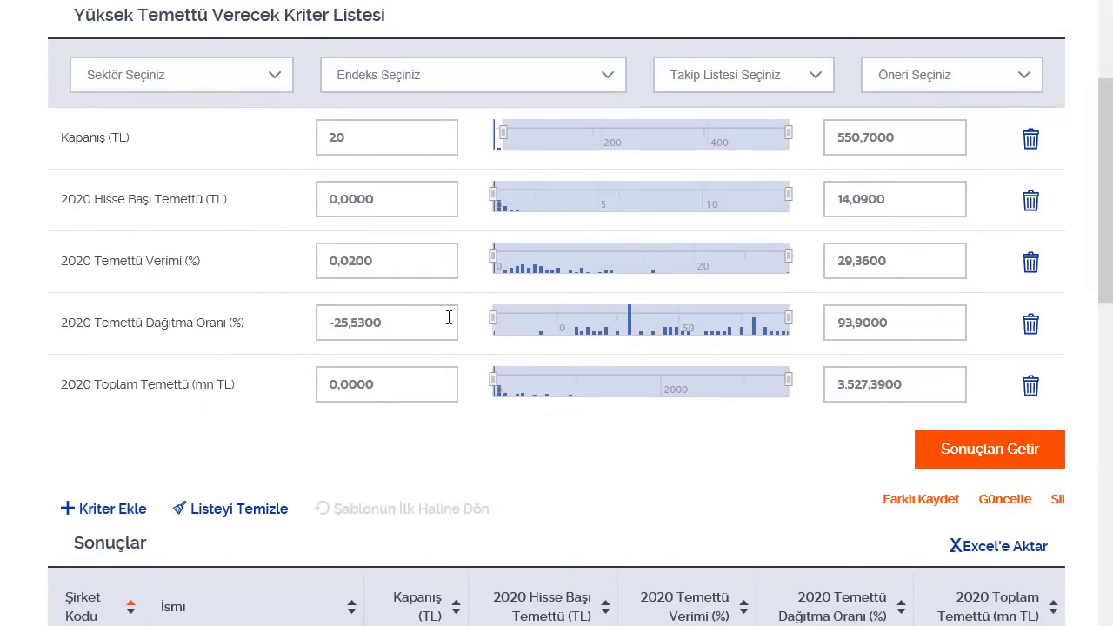
# Set the 2020 Temettü Dağıtma Oranı (%) minimum to 0 and fetch the results.
pyautogui.click(414, 323)
pyautogui.write('0')
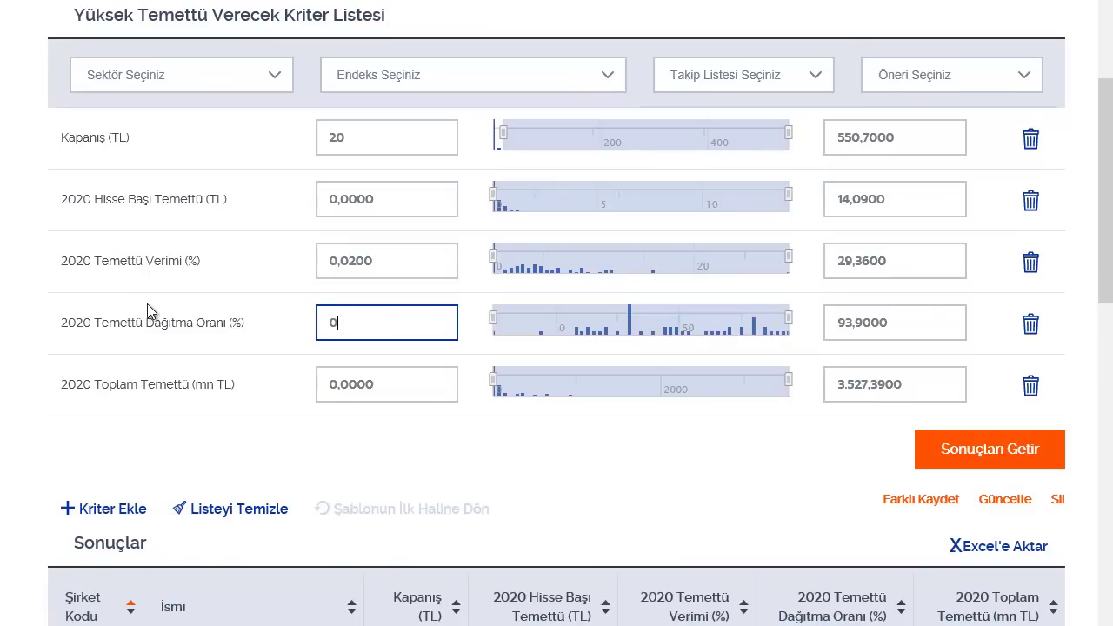
pyautogui.click(999, 447)
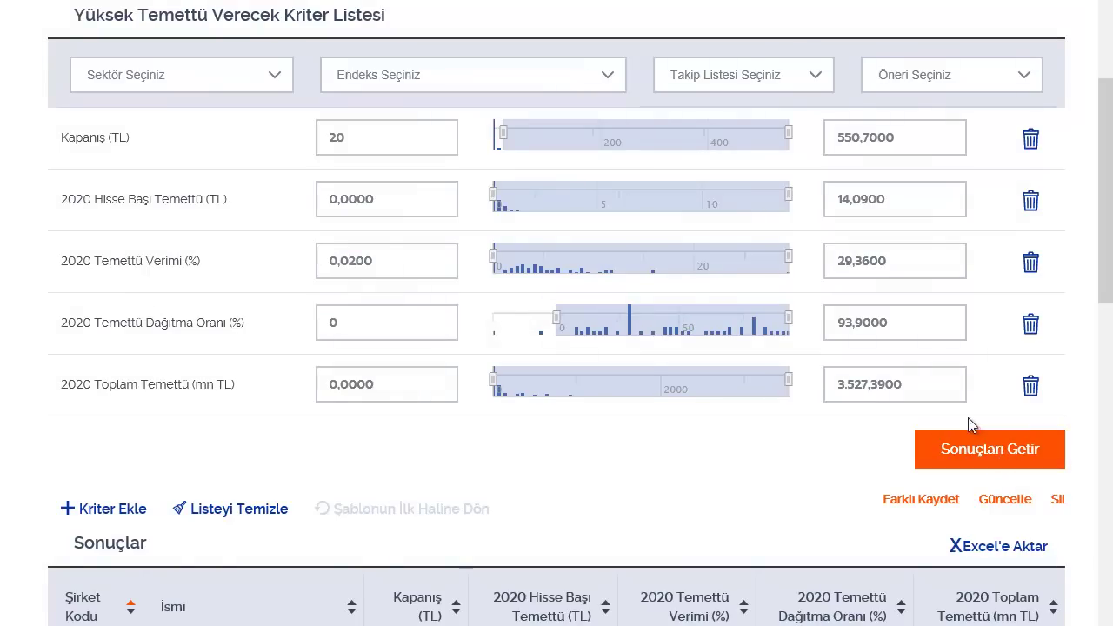
pyautogui.moveTo(1109, 252)
pyautogui.mouseDown()
pyautogui.moveTo(1109, 395)
pyautogui.moveTo(1109, 252)
pyautogui.mouseUp()
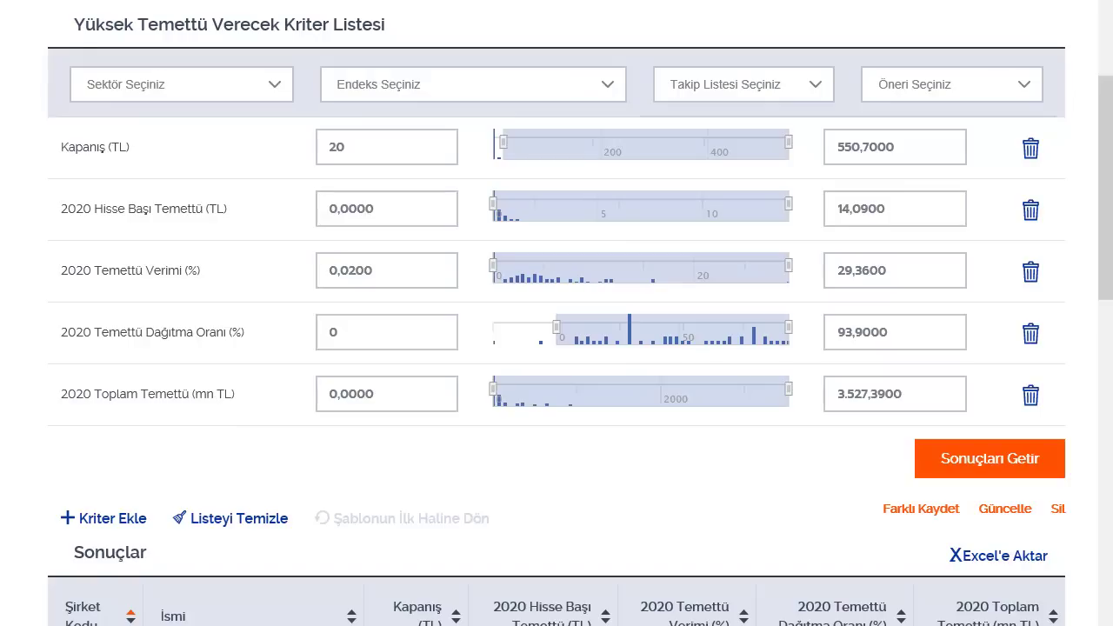
# Delete the 2020 Temettü Dağıtma Oranı and 2020 Toplam Temettü criteria, and restore the template to its initial state.
pyautogui.click(1030, 334)
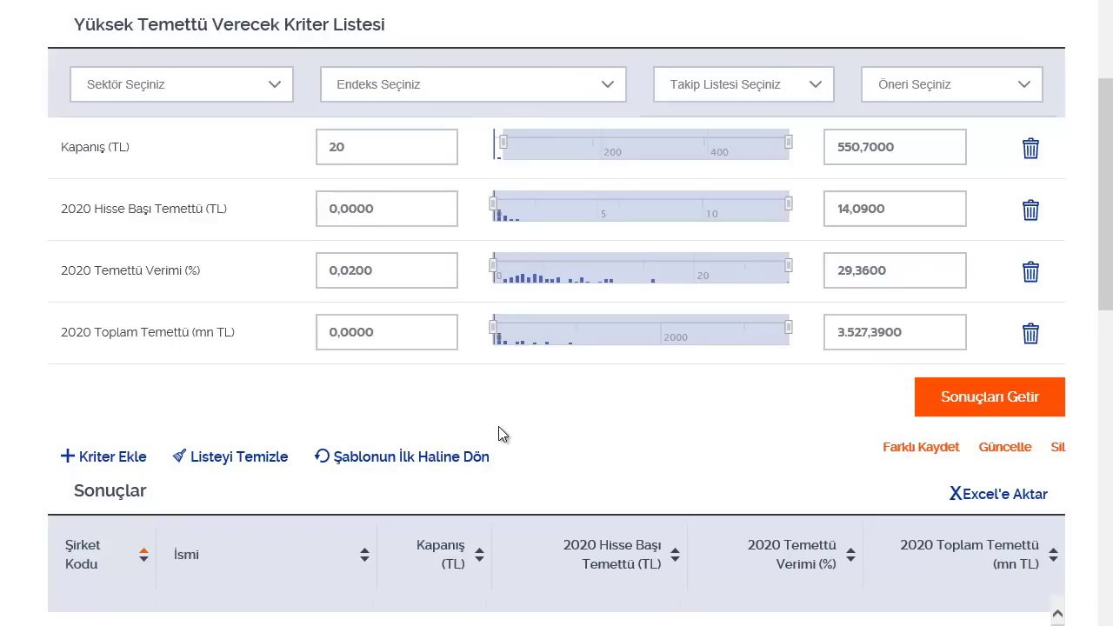
pyautogui.click(1031, 336)
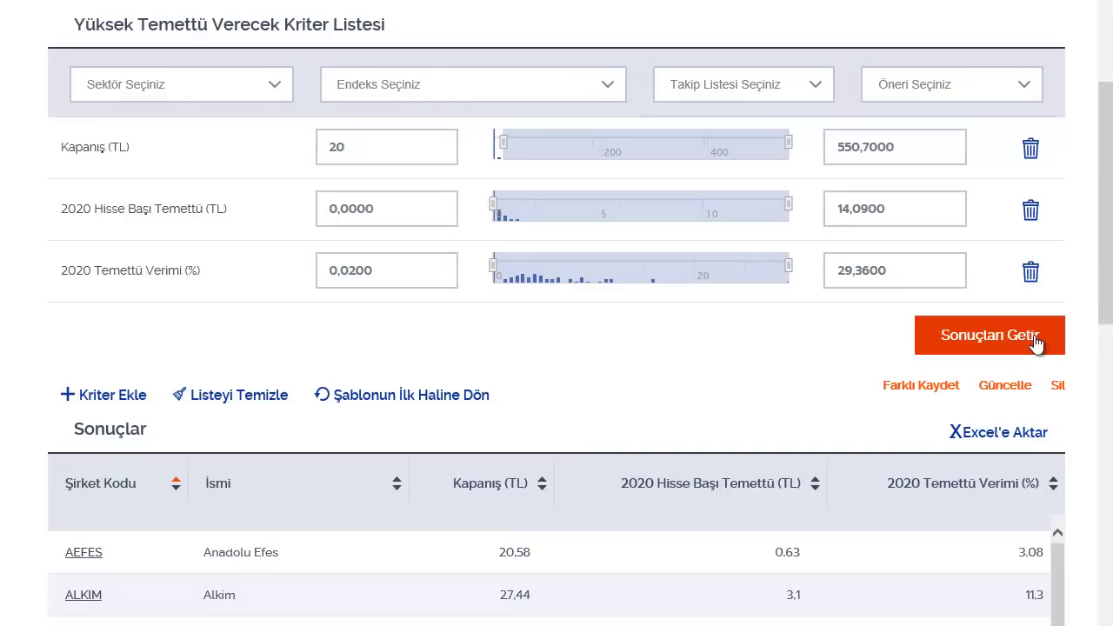
pyautogui.click(388, 397)
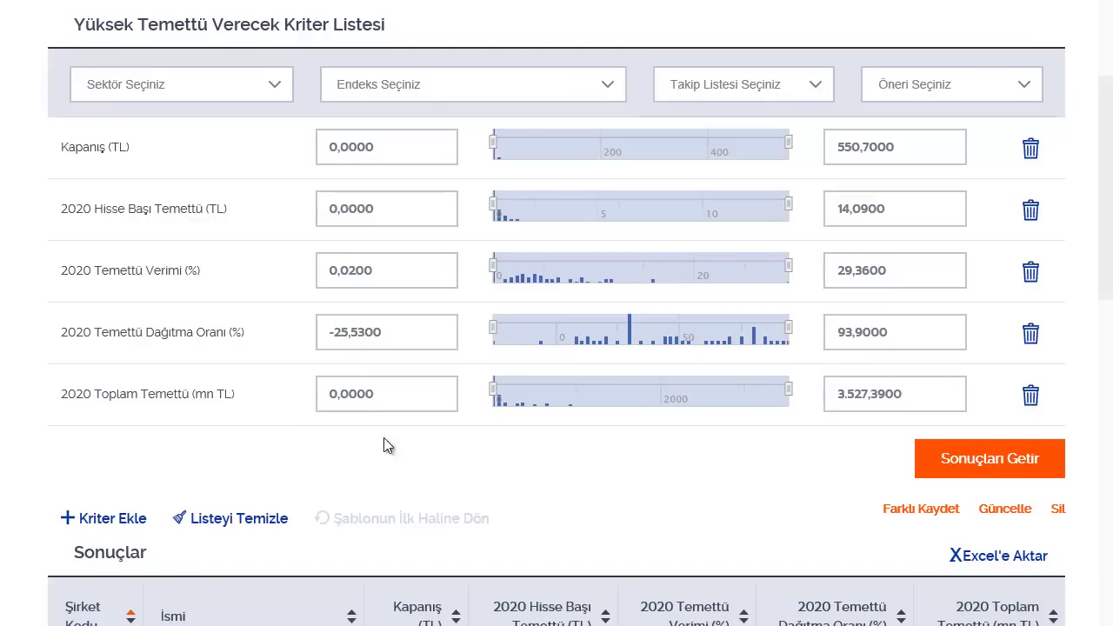
# Filter the stocks by the Cam sector and fetch the results.
pyautogui.click(275, 97)
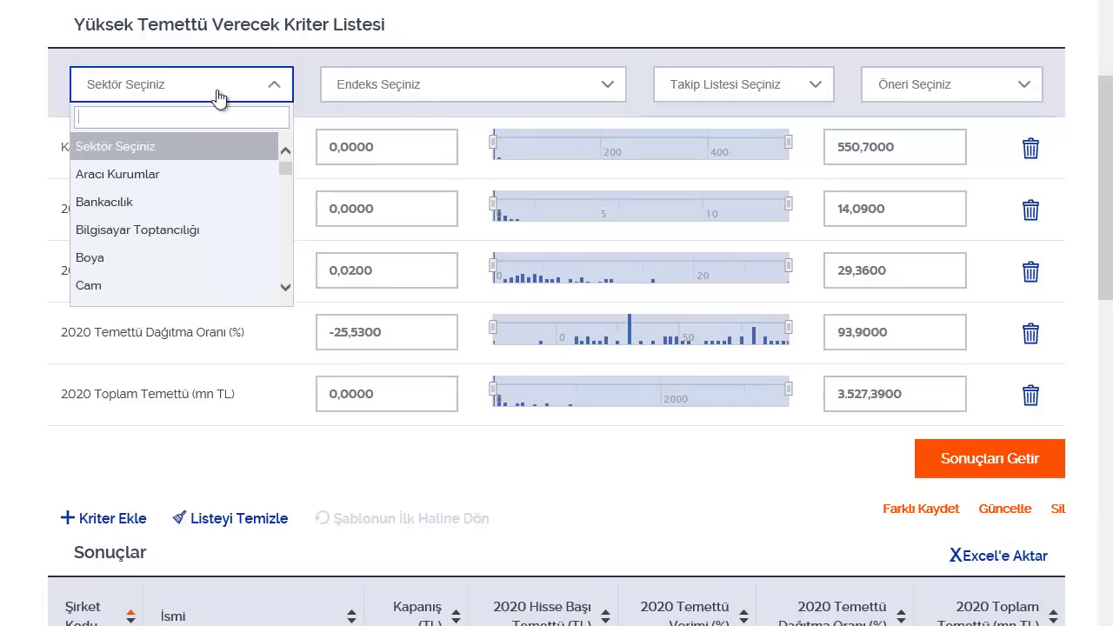
pyautogui.moveTo(280, 165); pyautogui.dragTo(286, 176)
pyautogui.click(252, 198)
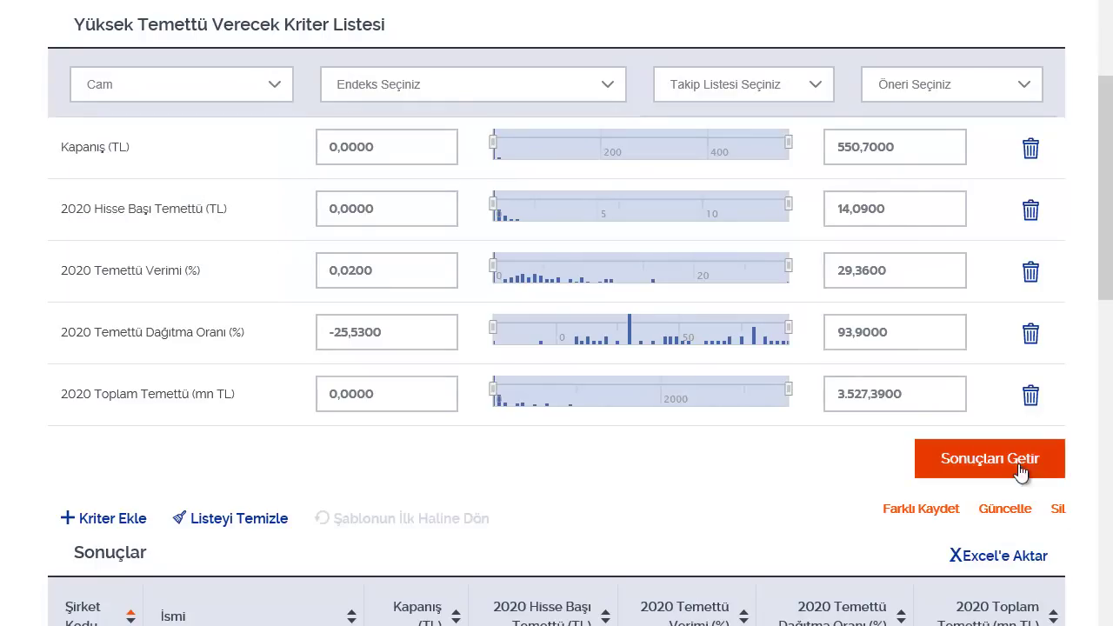
pyautogui.click(974, 458)
pyautogui.moveTo(1097, 117)
pyautogui.mouseDown()
pyautogui.moveTo(1102, 221)
pyautogui.moveTo(1108, 116)
pyautogui.mouseUp()
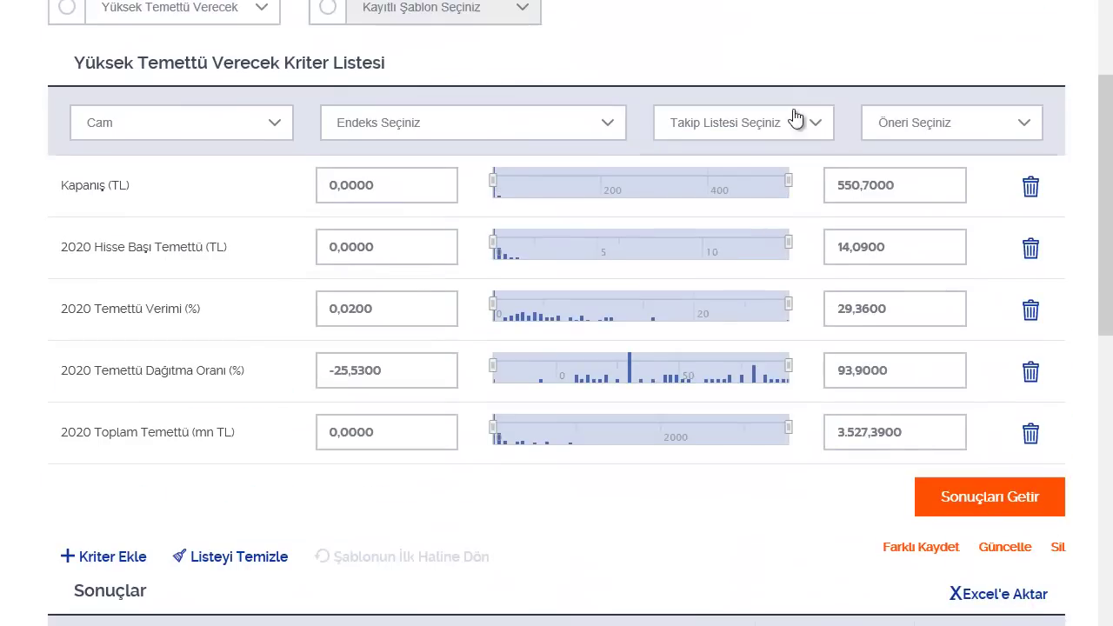
# Clear the sector filter and fetch the results again.
pyautogui.click(275, 133)
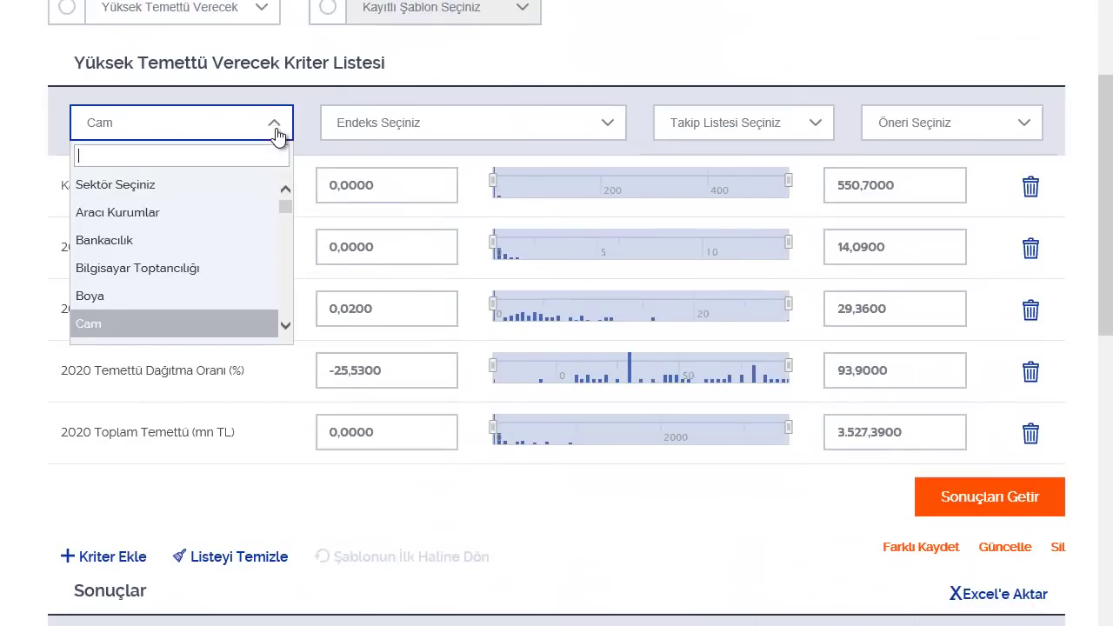
pyautogui.click(153, 190)
pyautogui.click(1009, 498)
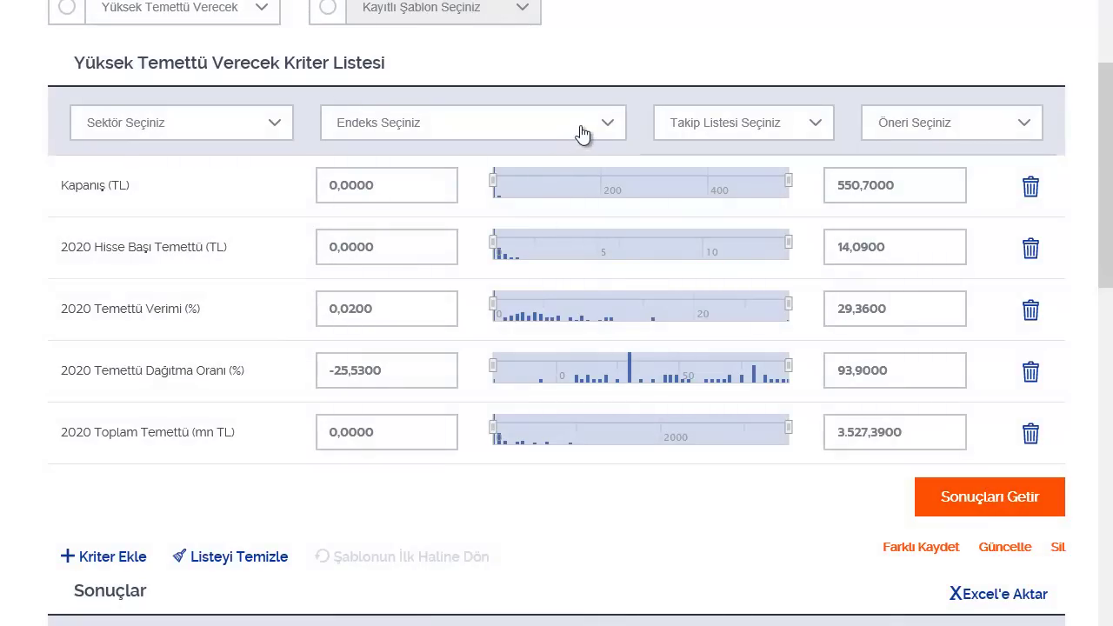
# Filter the stocks by the Ulusal-30 index and fetch the results.
pyautogui.click(583, 132)
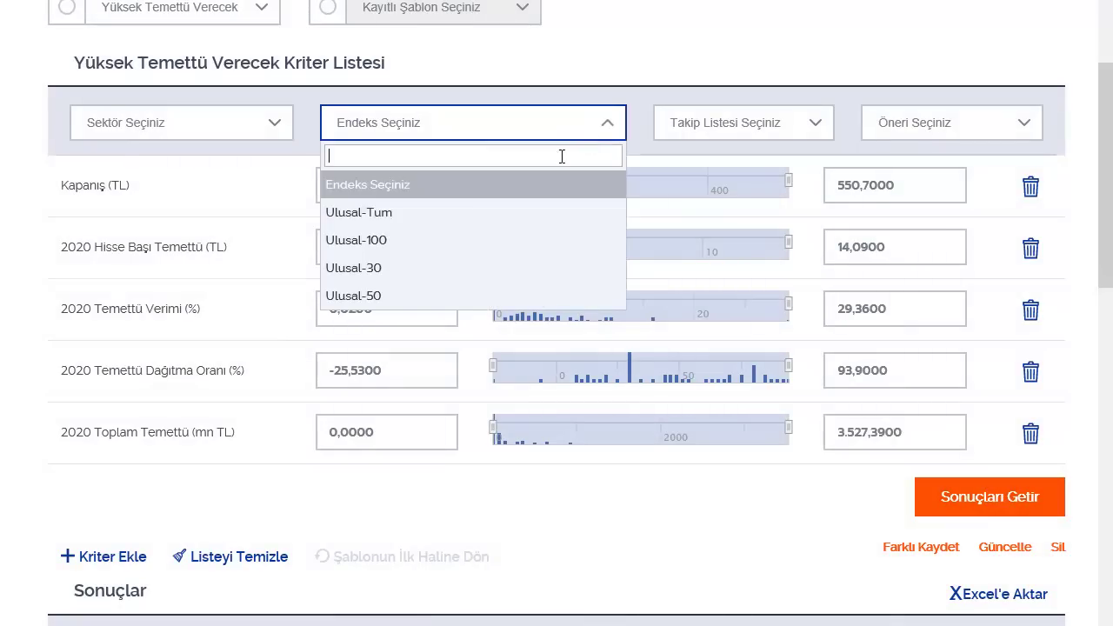
pyautogui.click(391, 269)
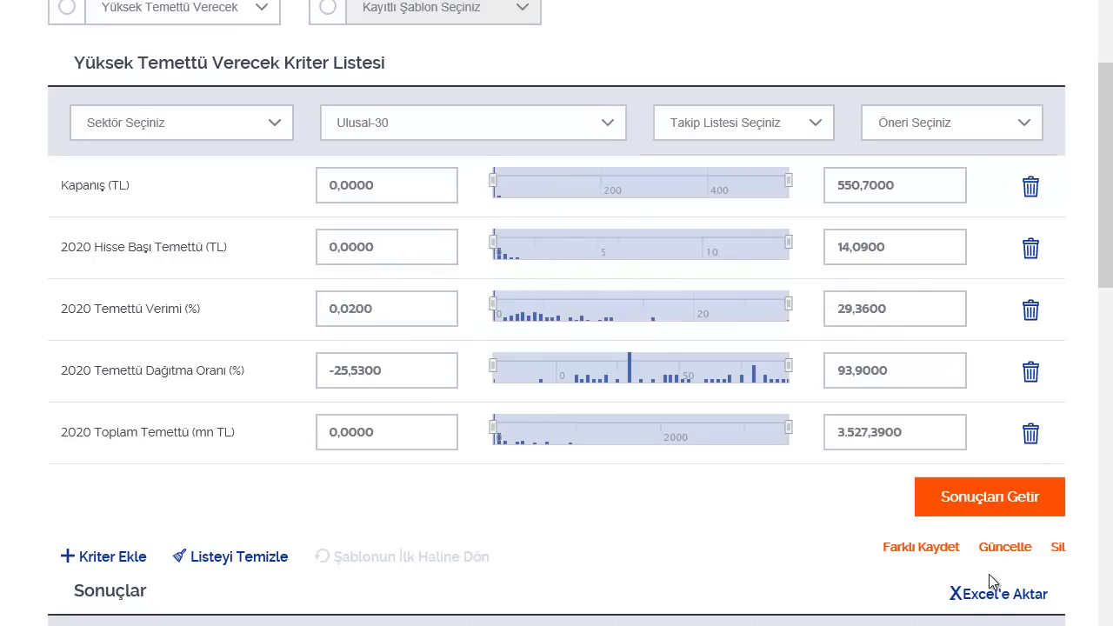
pyautogui.click(274, 131)
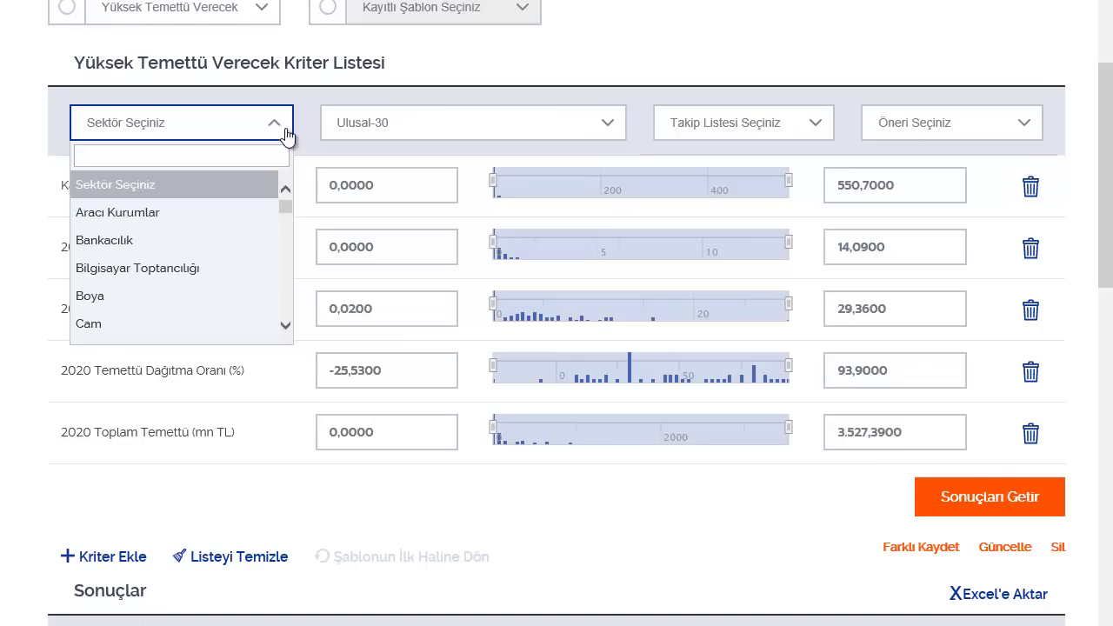
pyautogui.click(309, 80)
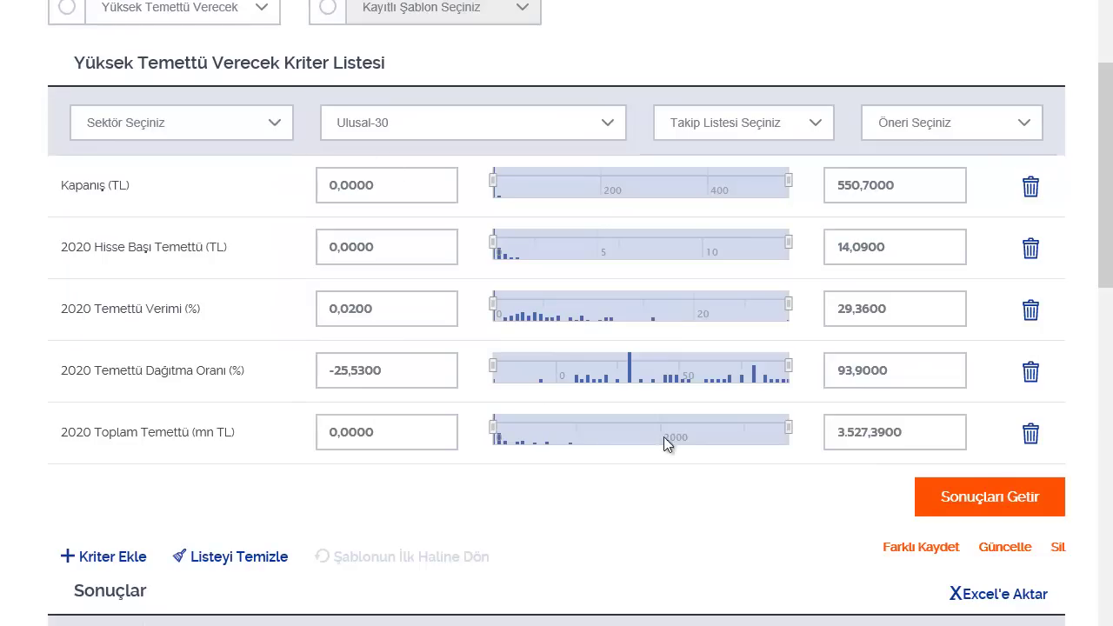
pyautogui.click(980, 494)
pyautogui.moveTo(1109, 219)
pyautogui.mouseDown()
pyautogui.moveTo(1109, 304)
pyautogui.moveTo(1109, 221)
pyautogui.mouseUp()
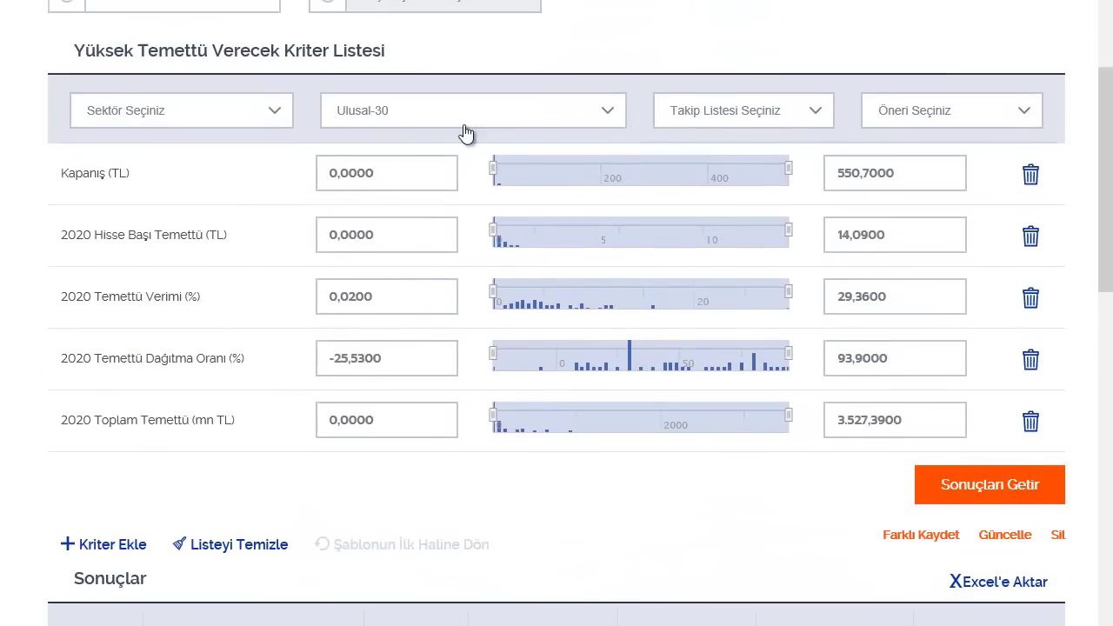
# Clear the index filter and fetch the results again.
pyautogui.click(460, 122)
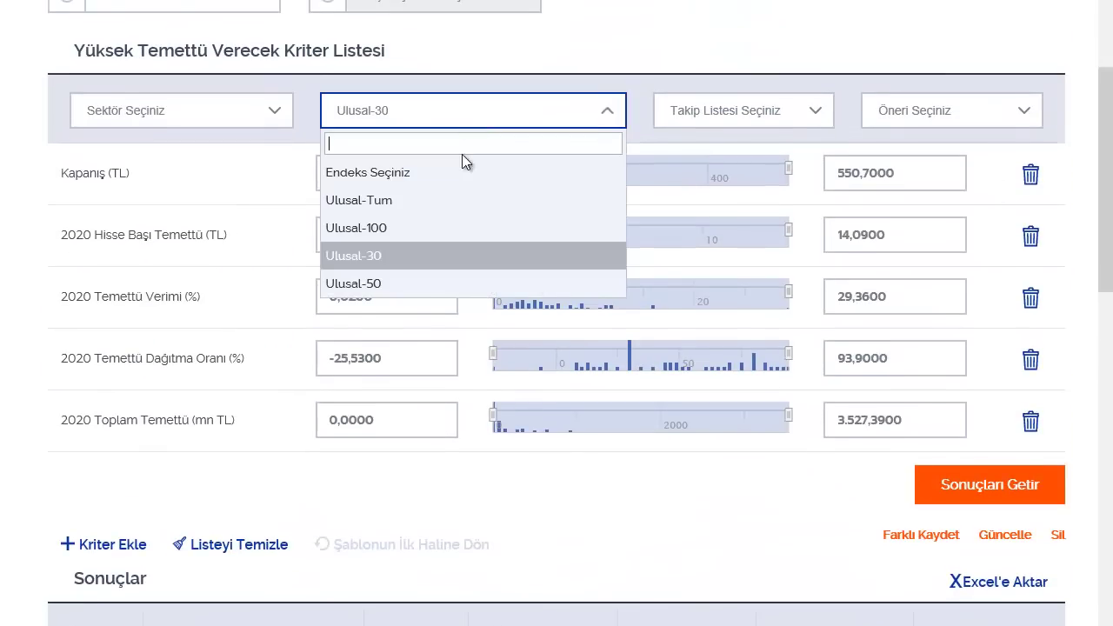
pyautogui.click(410, 175)
pyautogui.click(985, 485)
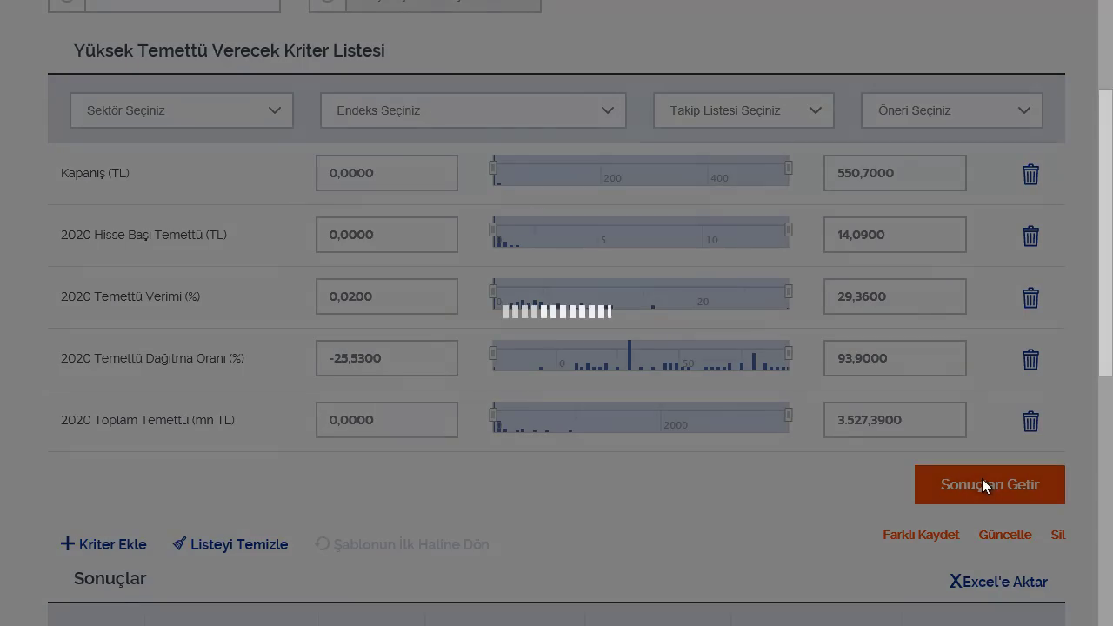
# Set the watchlist filter to Takip Listesine Dahil and fetch the results.
pyautogui.click(778, 120)
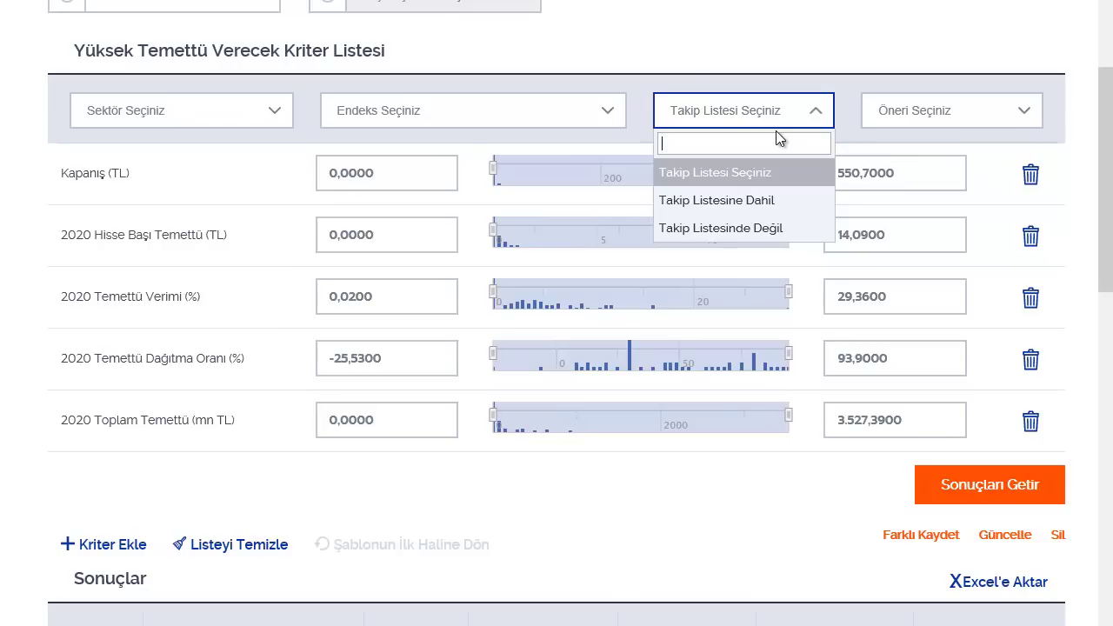
pyautogui.click(738, 206)
pyautogui.click(946, 478)
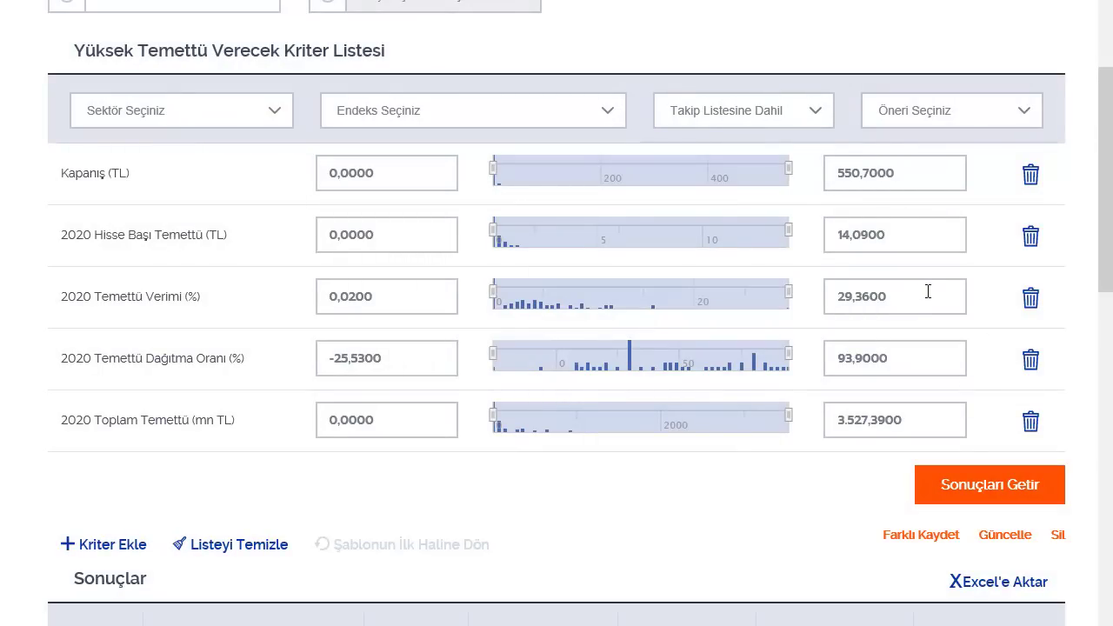
# Clear the watchlist filter and set the recommendation filter to AL.
pyautogui.click(795, 121)
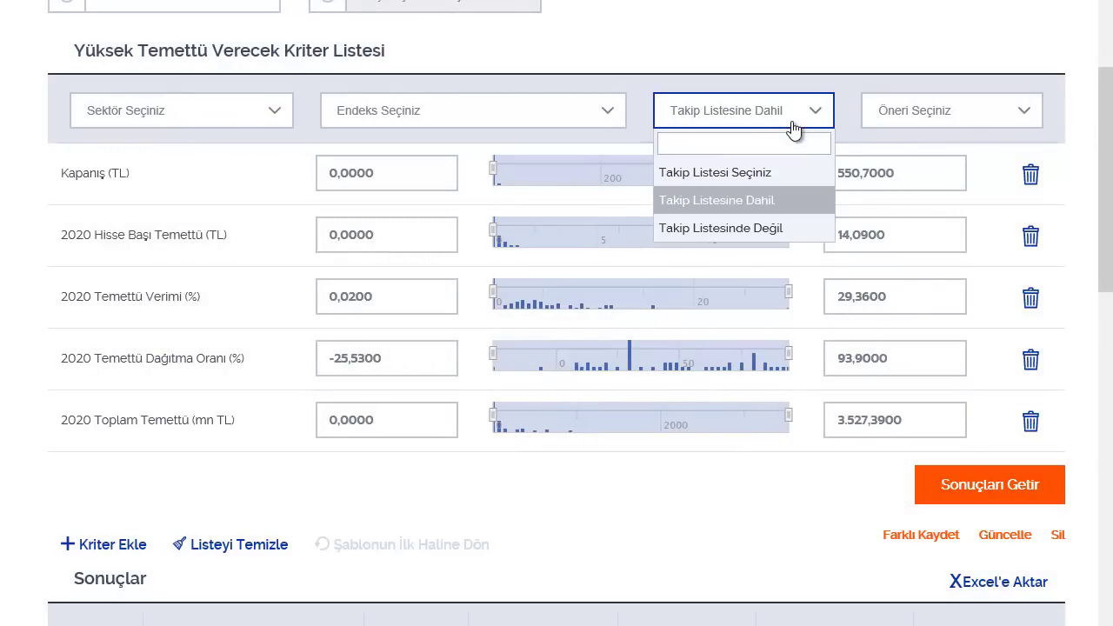
pyautogui.click(712, 175)
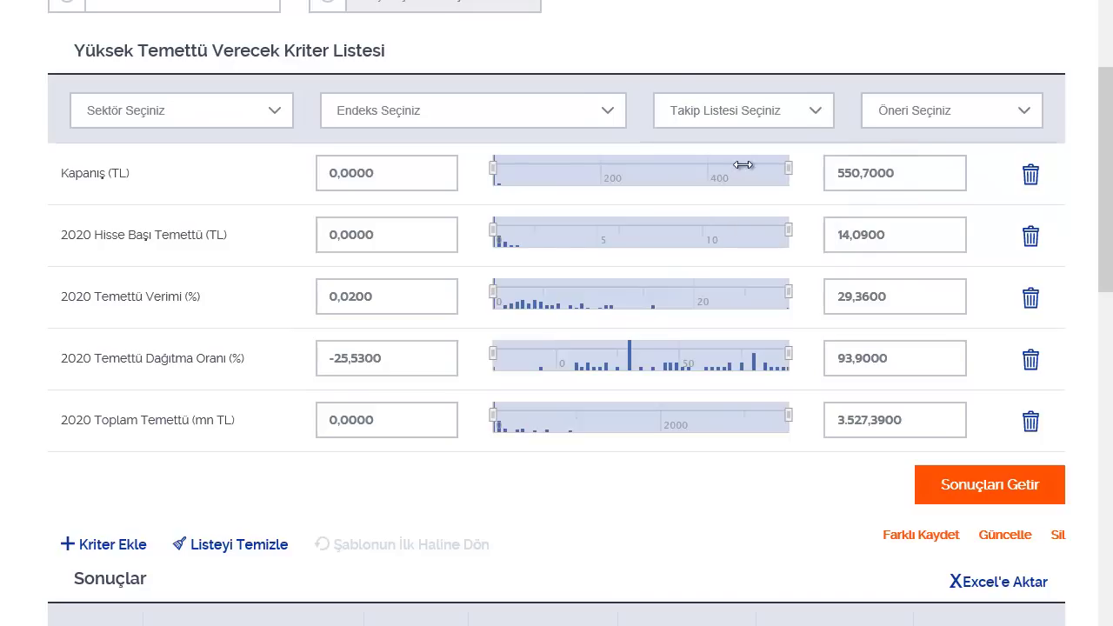
pyautogui.click(902, 121)
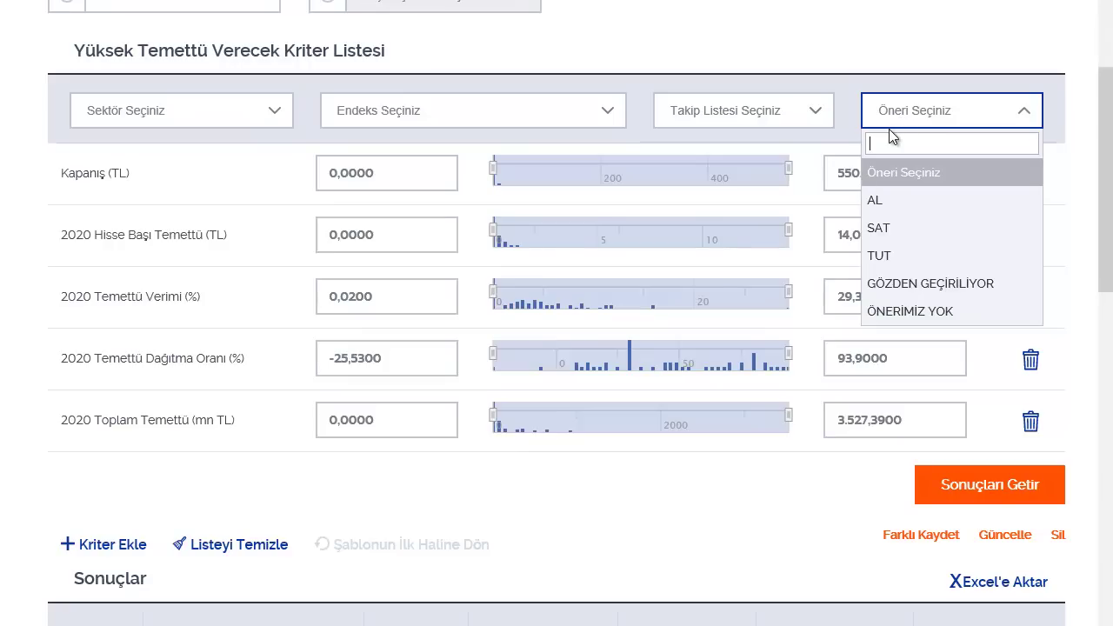
pyautogui.click(896, 202)
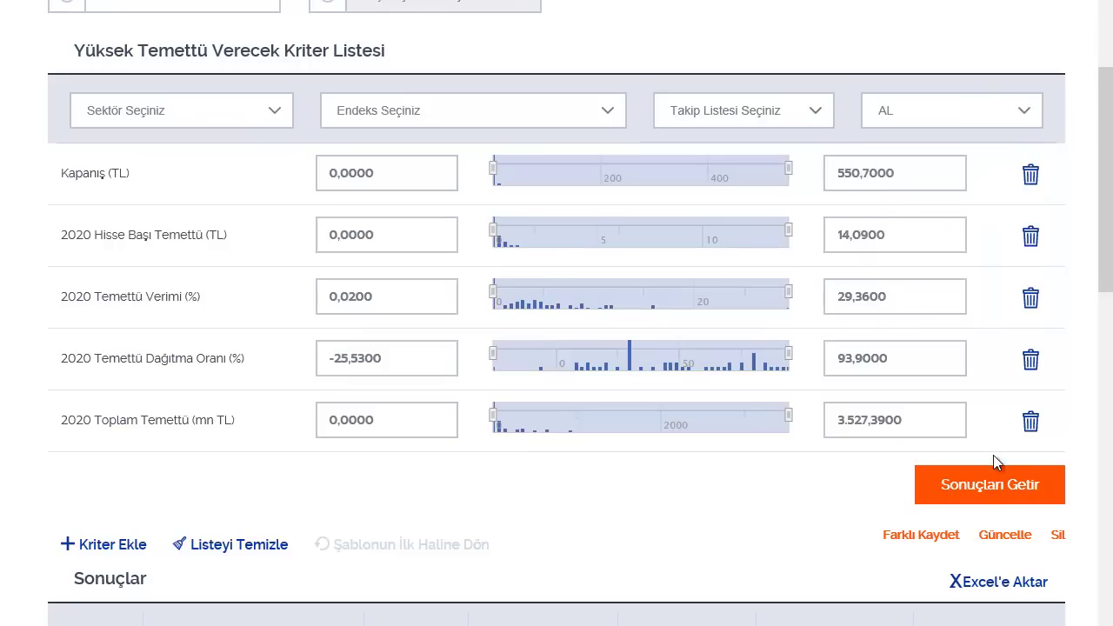
# Fetch the results for the AL recommendation, and clear that filter and fetch the results again.
pyautogui.click(989, 485)
pyautogui.moveTo(1106, 235)
pyautogui.mouseDown()
pyautogui.moveTo(1107, 432)
pyautogui.moveTo(1106, 227)
pyautogui.mouseUp()
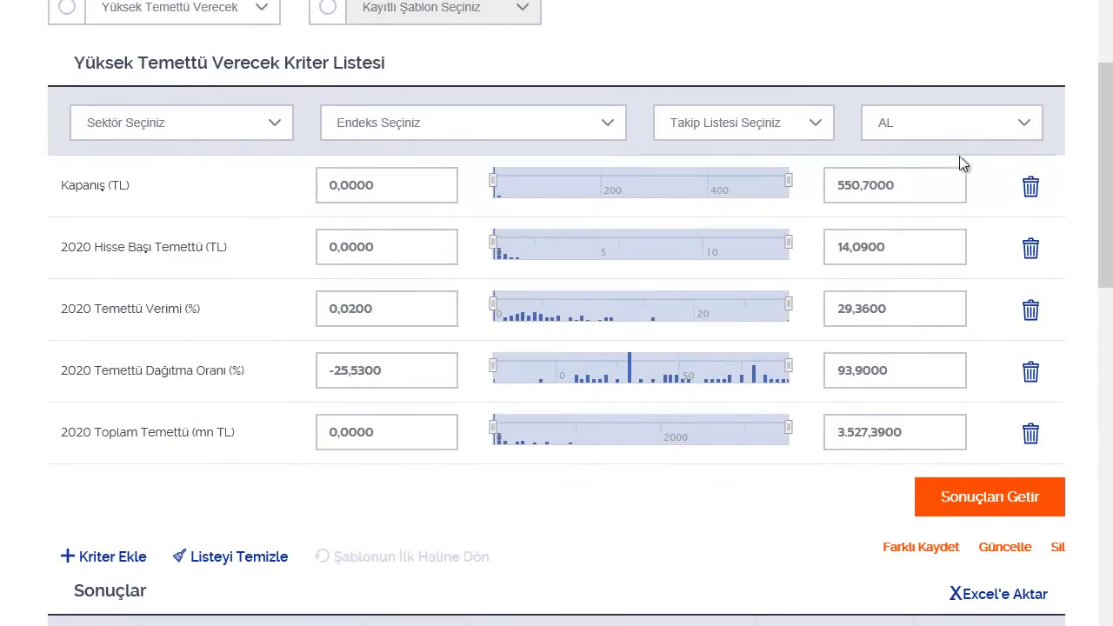
pyautogui.click(909, 129)
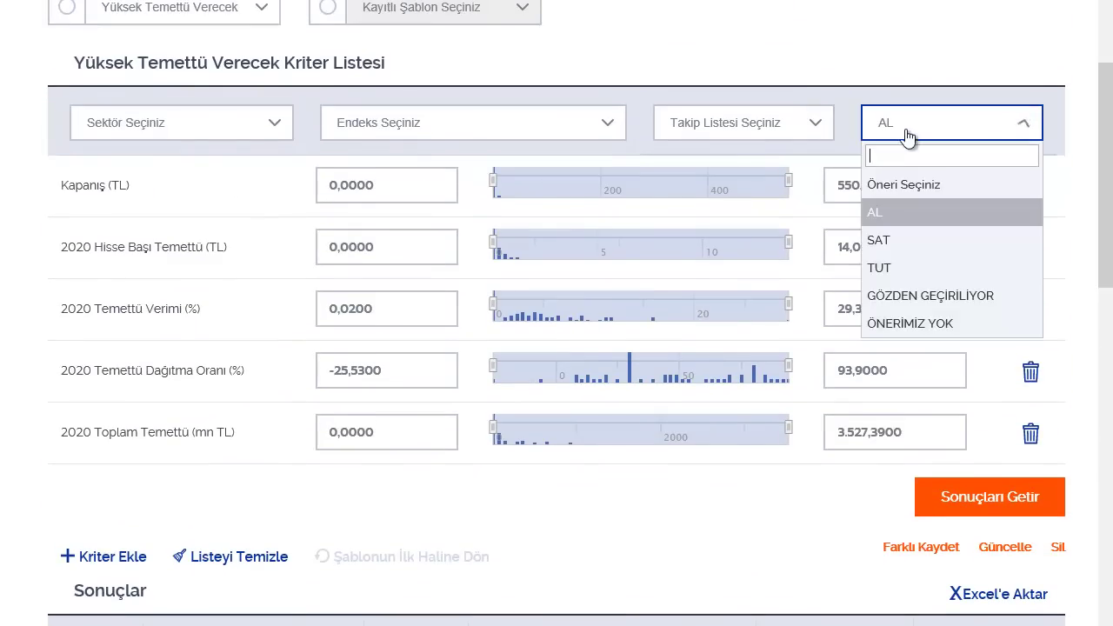
pyautogui.click(904, 188)
pyautogui.click(976, 492)
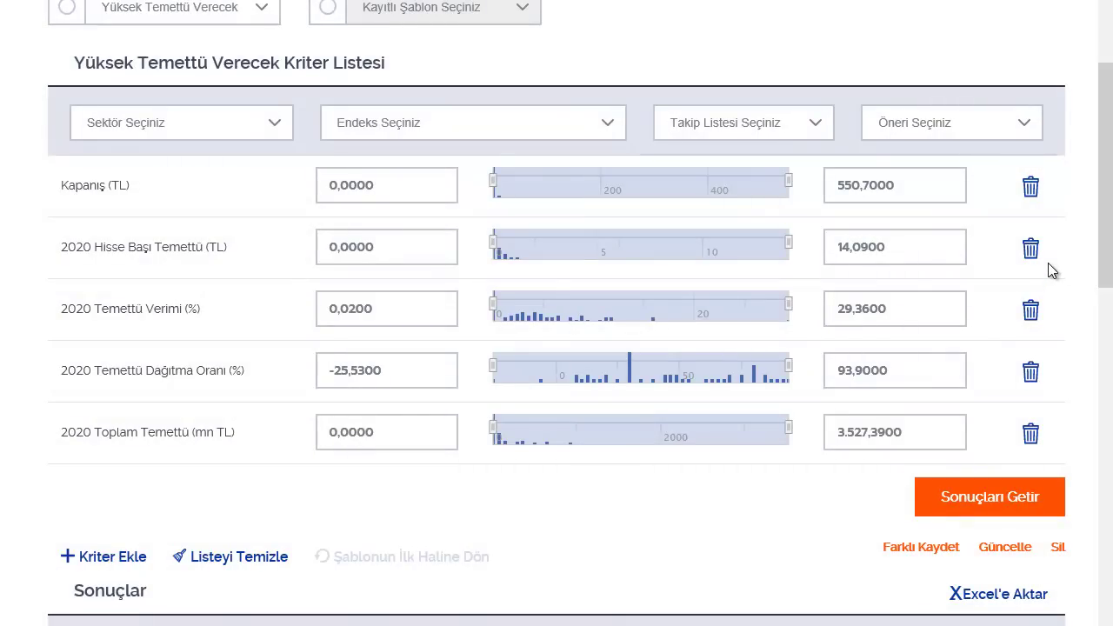
# Start adding a criterion and switch to the detailed criteria list (Detaylı Kriter Listesi).
pyautogui.scroll(-3, 403, 464)
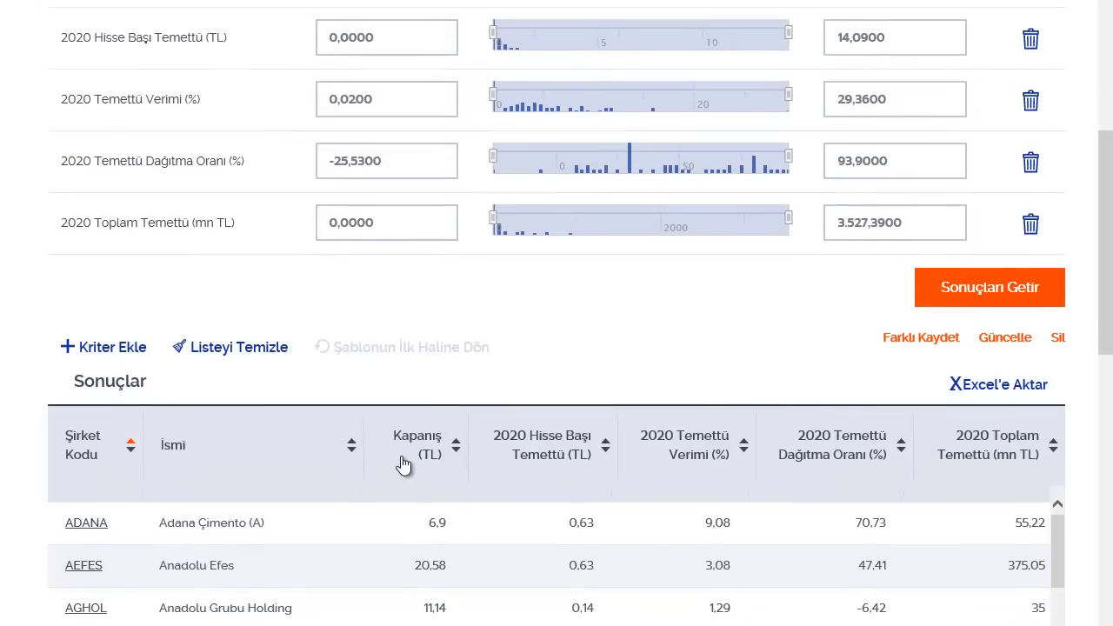
pyautogui.click(69, 352)
pyautogui.scroll(-1, 109, 360)
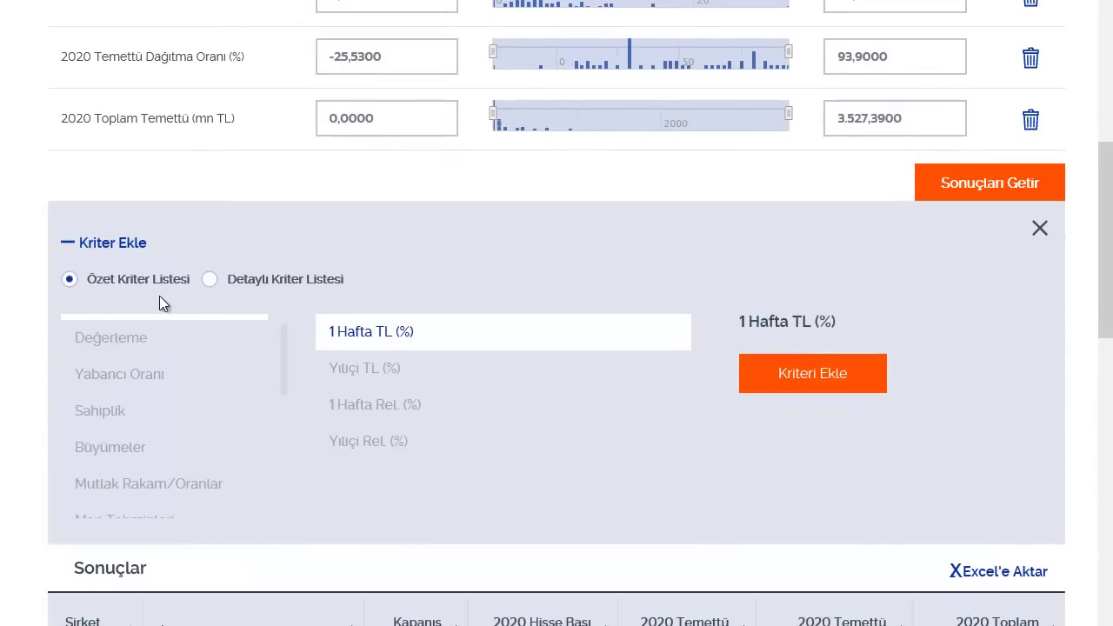
pyautogui.click(211, 280)
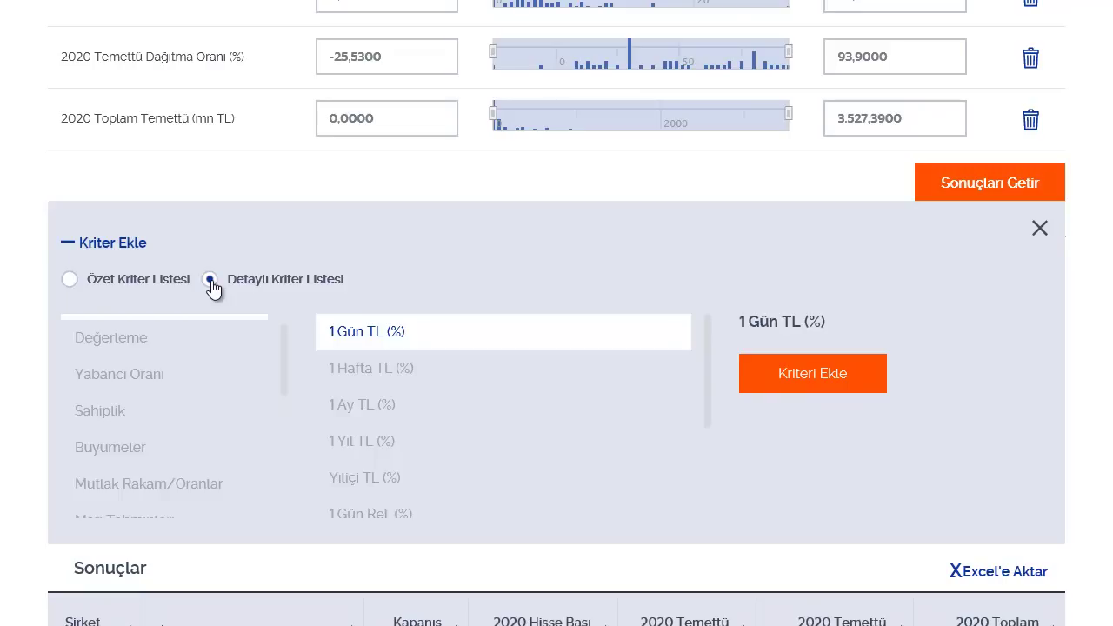
# Examine the detailed criteria available under Değerleme, Fiyat/Getiri, Yabancı Oranı, Sahiplik and Büyümeler.
pyautogui.click(286, 369)
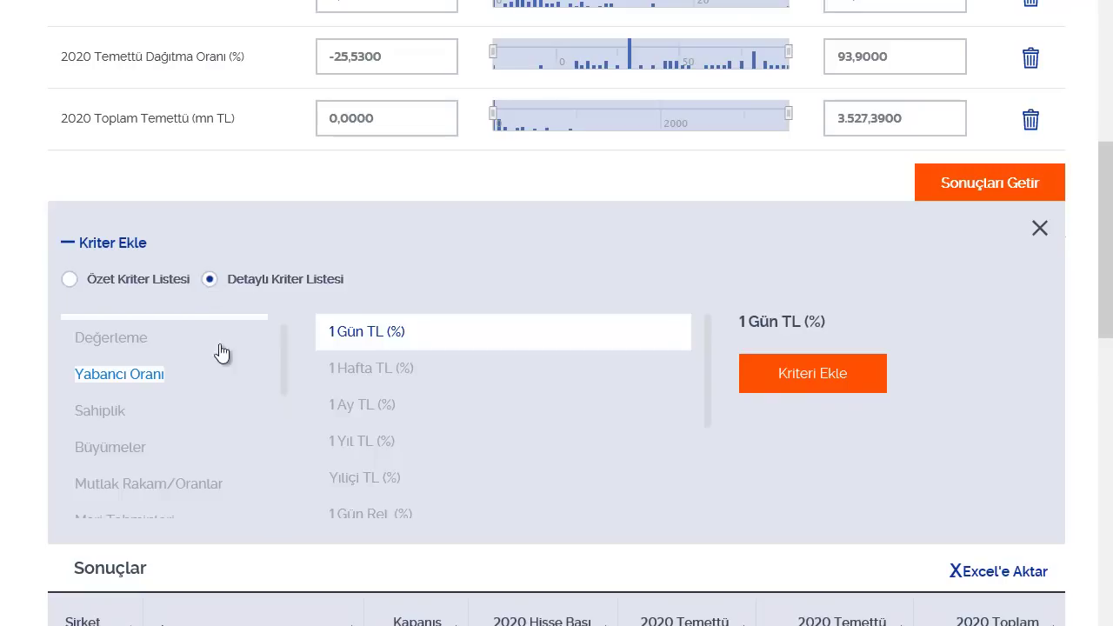
pyautogui.click(119, 346)
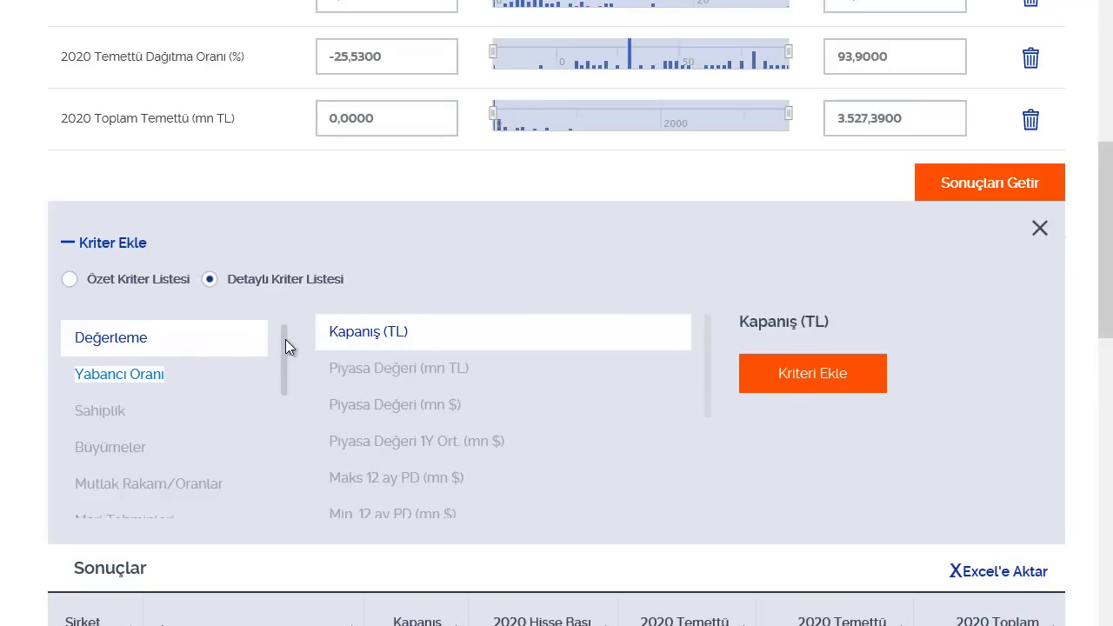
pyautogui.scroll(1, 261, 342)
pyautogui.click(141, 339)
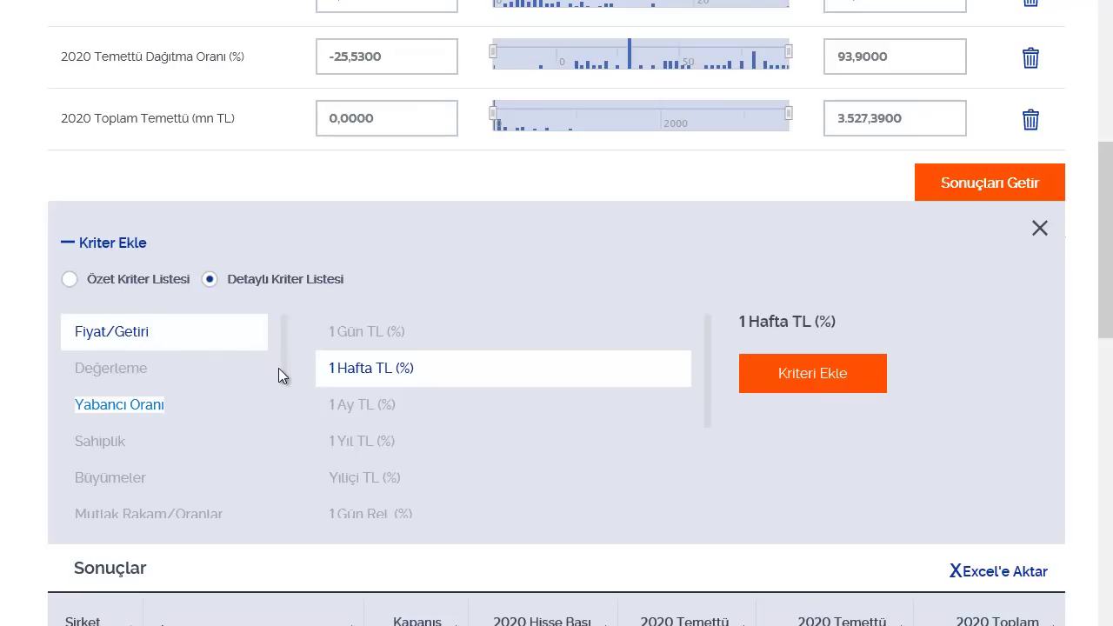
pyautogui.click(139, 407)
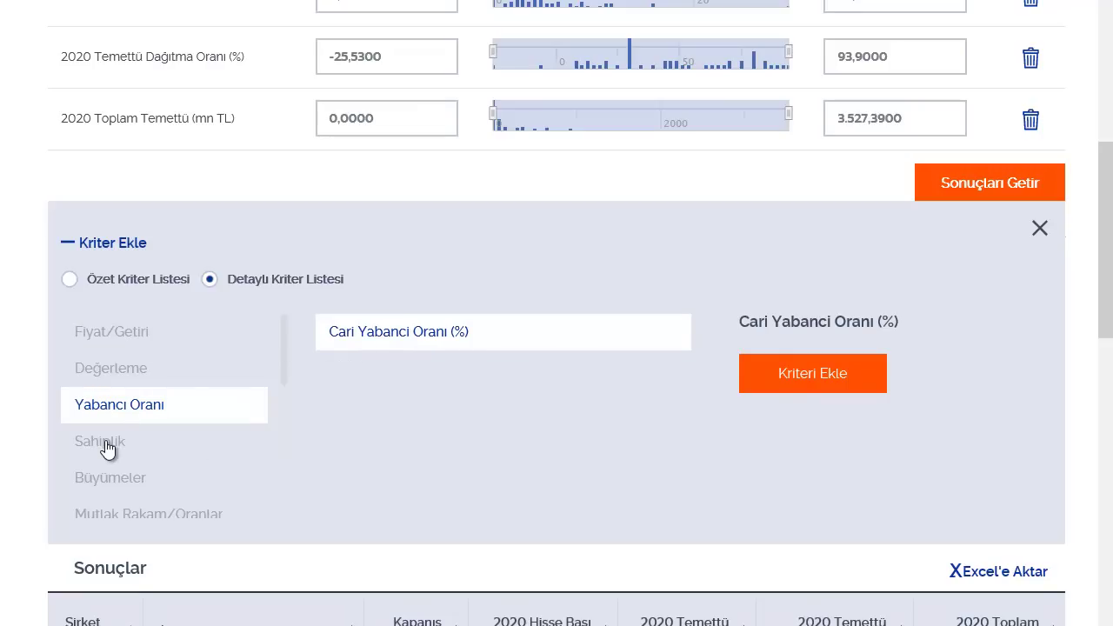
pyautogui.click(104, 443)
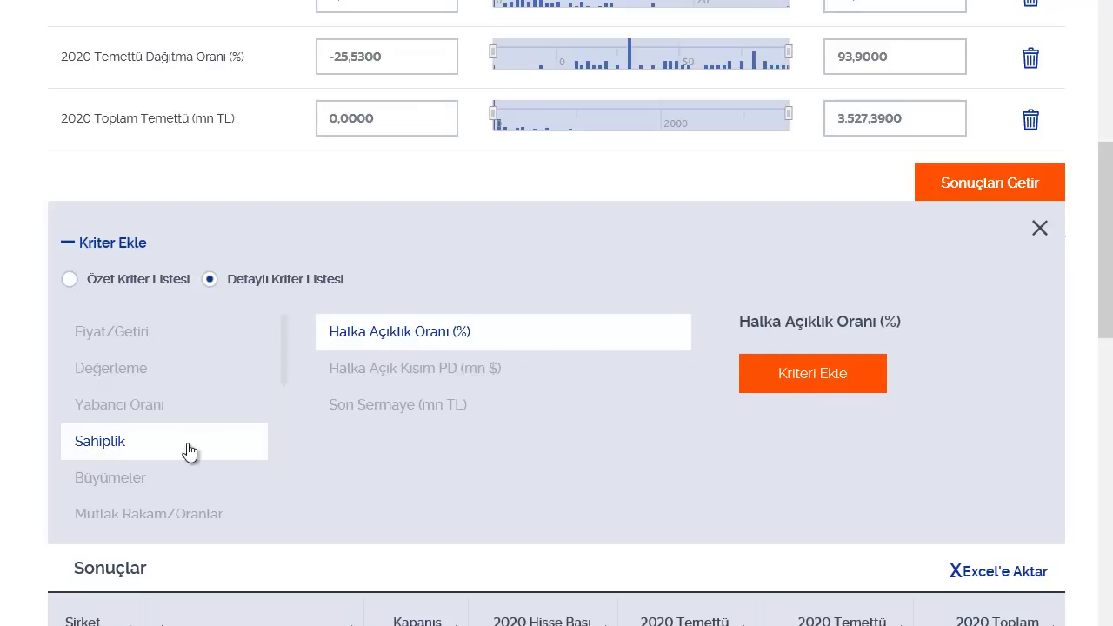
pyautogui.click(123, 482)
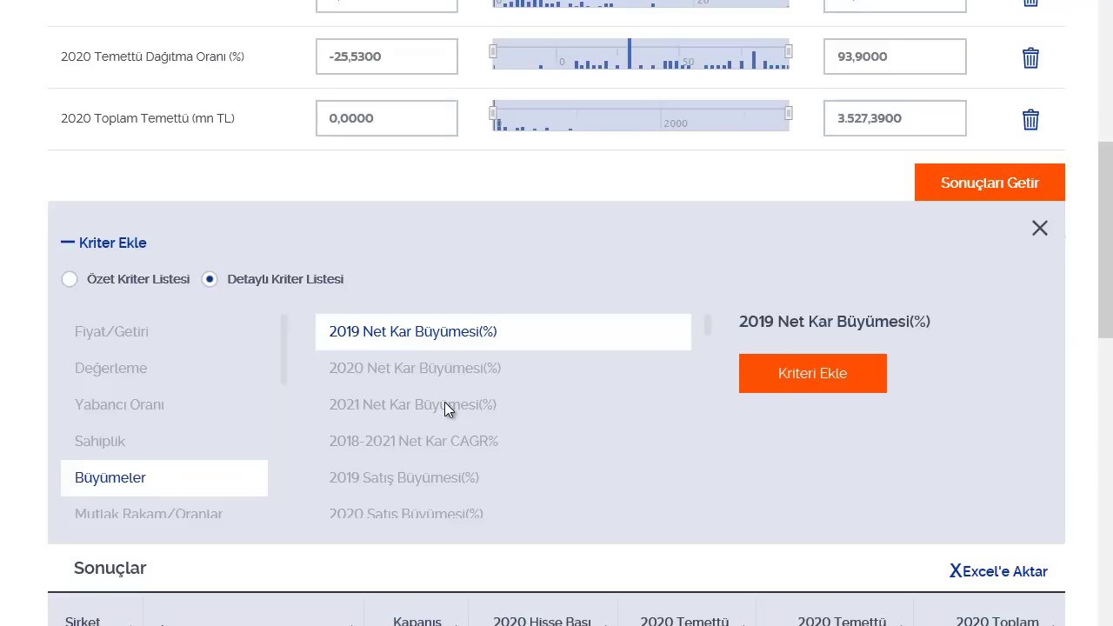
# Look through the criteria under Mutlak Rakam/Oranlar, Marj Tahminleri and the two Prim/İskonto categories.
pyautogui.moveTo(285, 367); pyautogui.dragTo(289, 431)
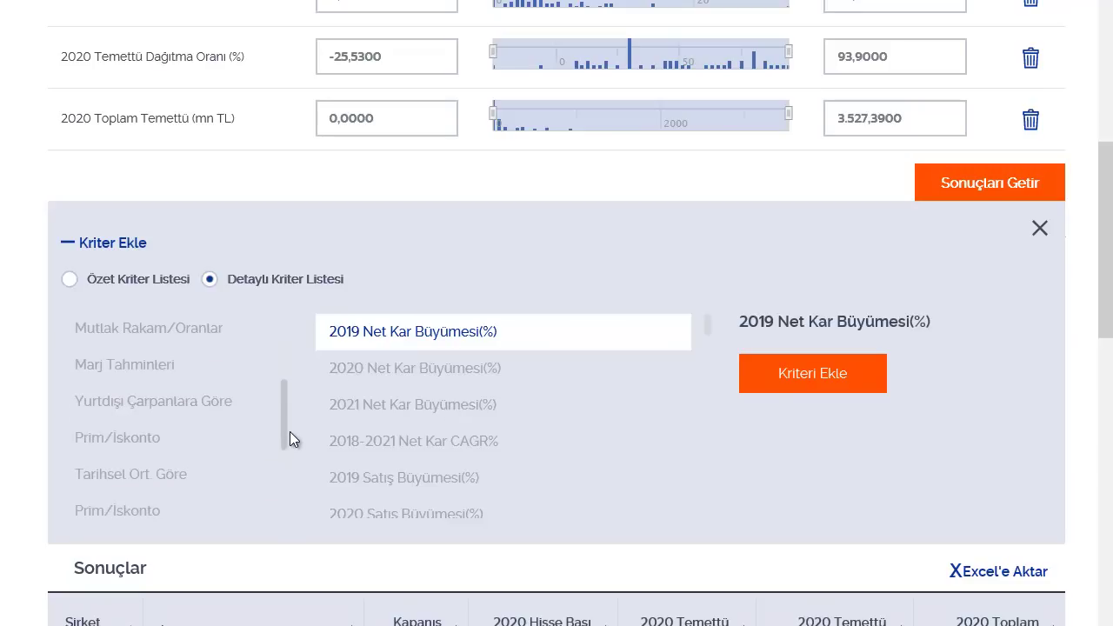
pyautogui.click(209, 334)
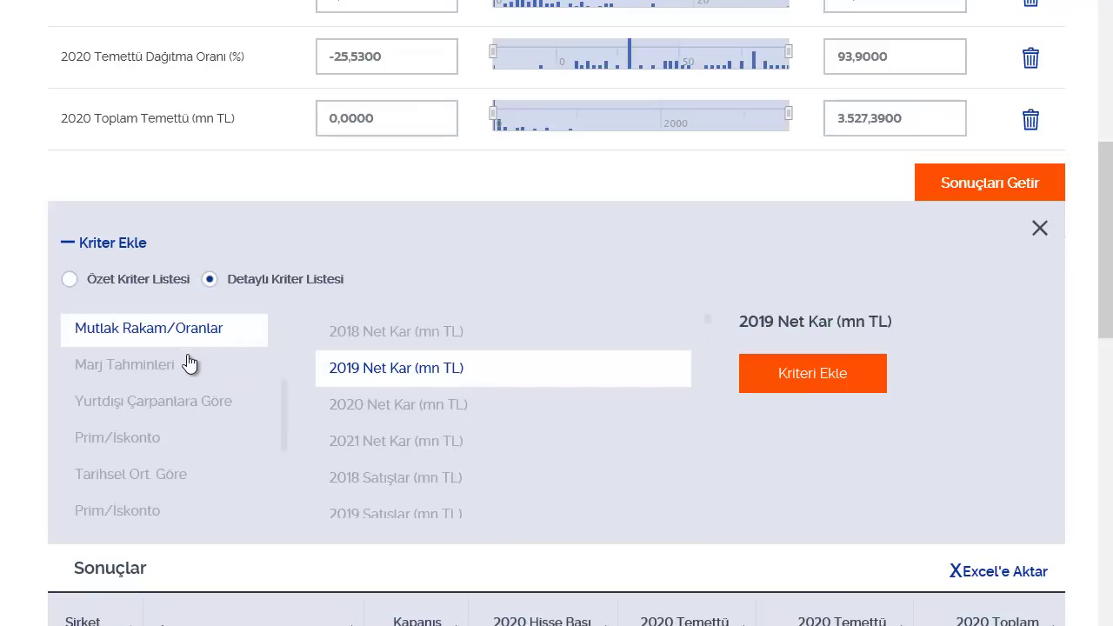
pyautogui.click(155, 370)
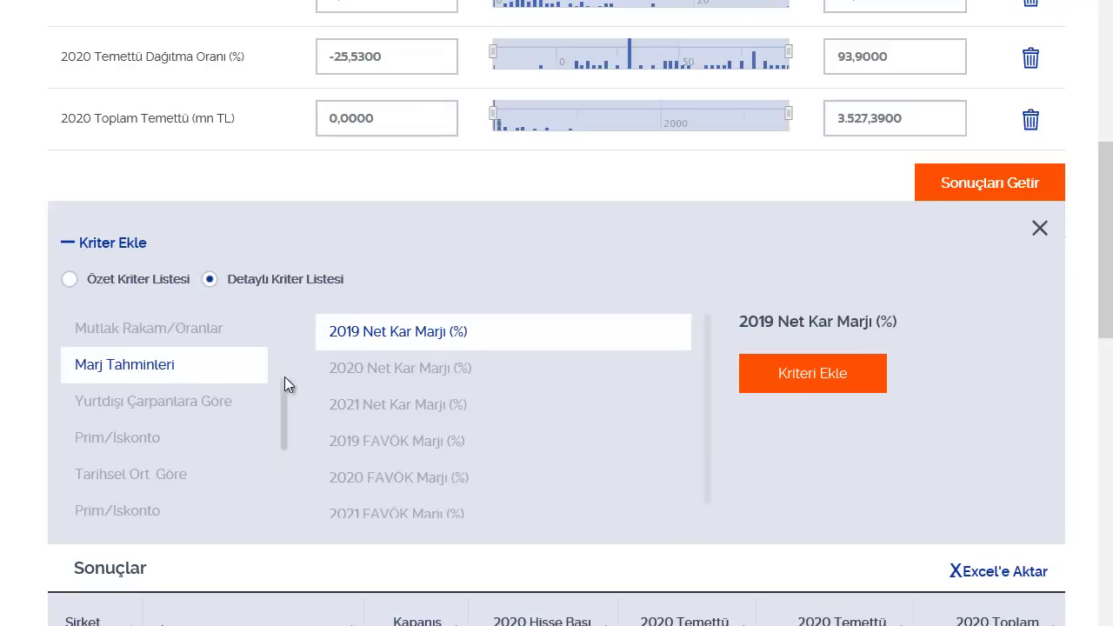
pyautogui.click(141, 409)
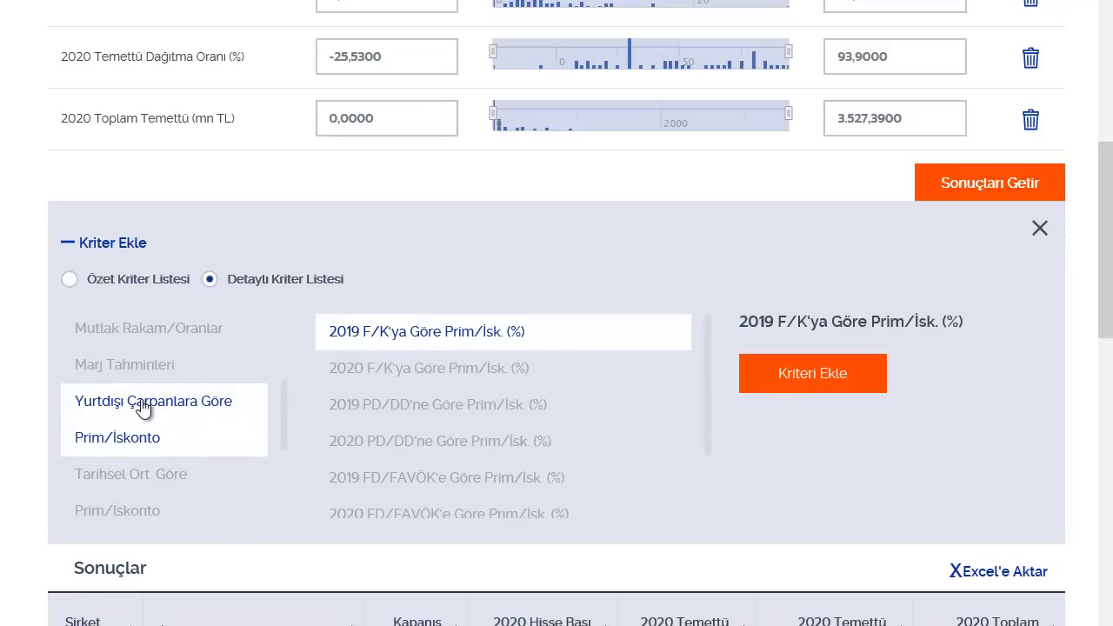
pyautogui.click(130, 476)
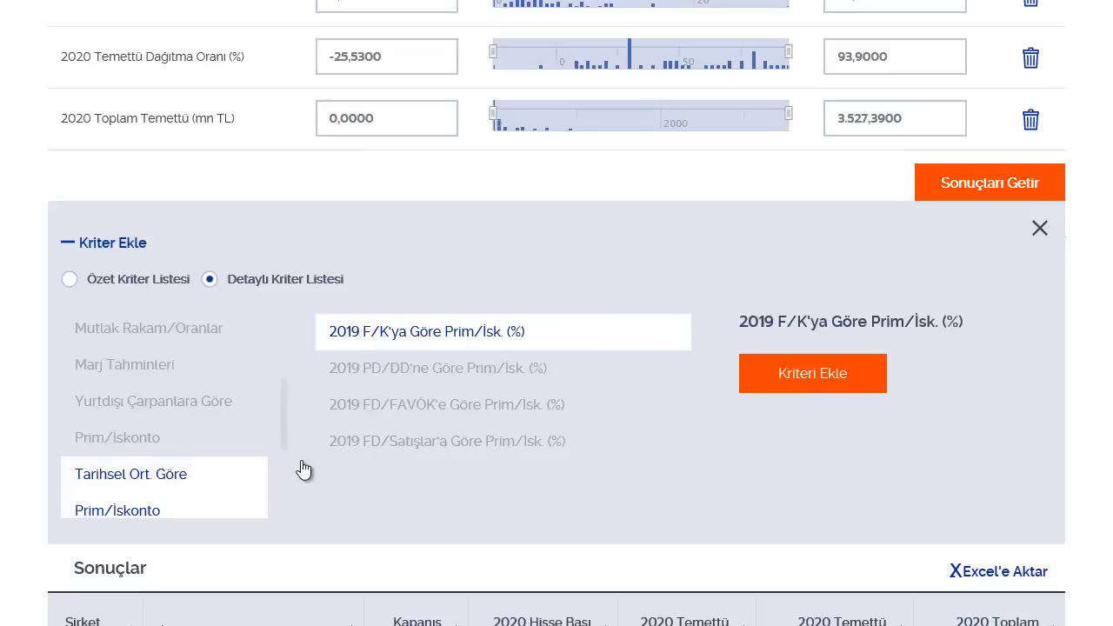
# Review the criteria offered under Değişimler, Tarihler, Likidite, Temettü and Hedef Fiyatlar.
pyautogui.scroll(-3, 304, 469)
pyautogui.click(125, 363)
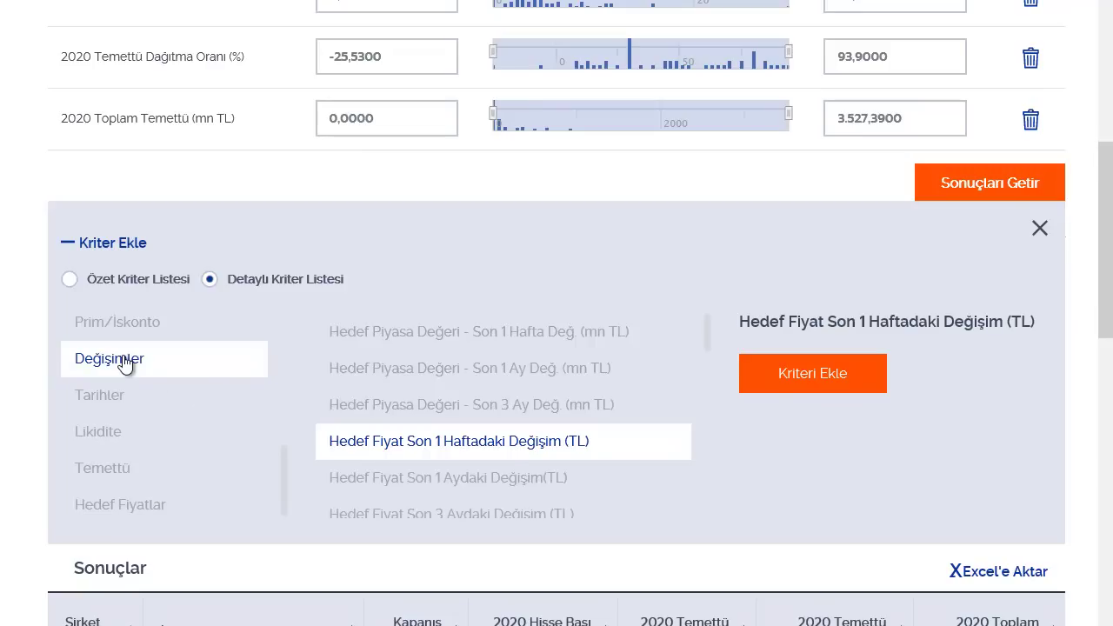
pyautogui.moveTo(709, 339); pyautogui.dragTo(714, 365)
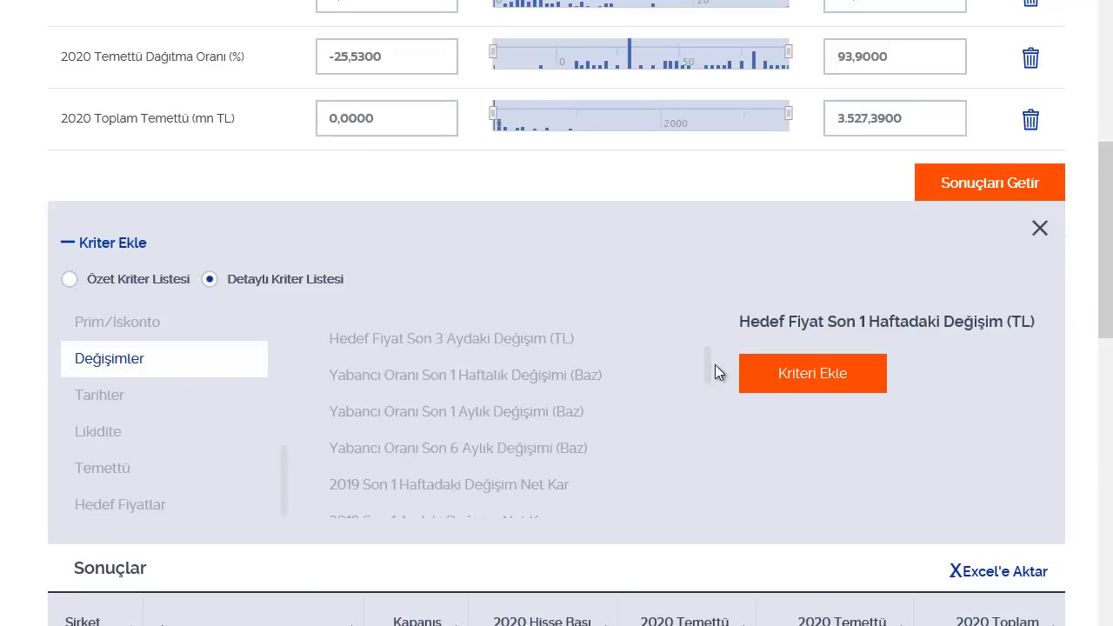
pyautogui.click(111, 402)
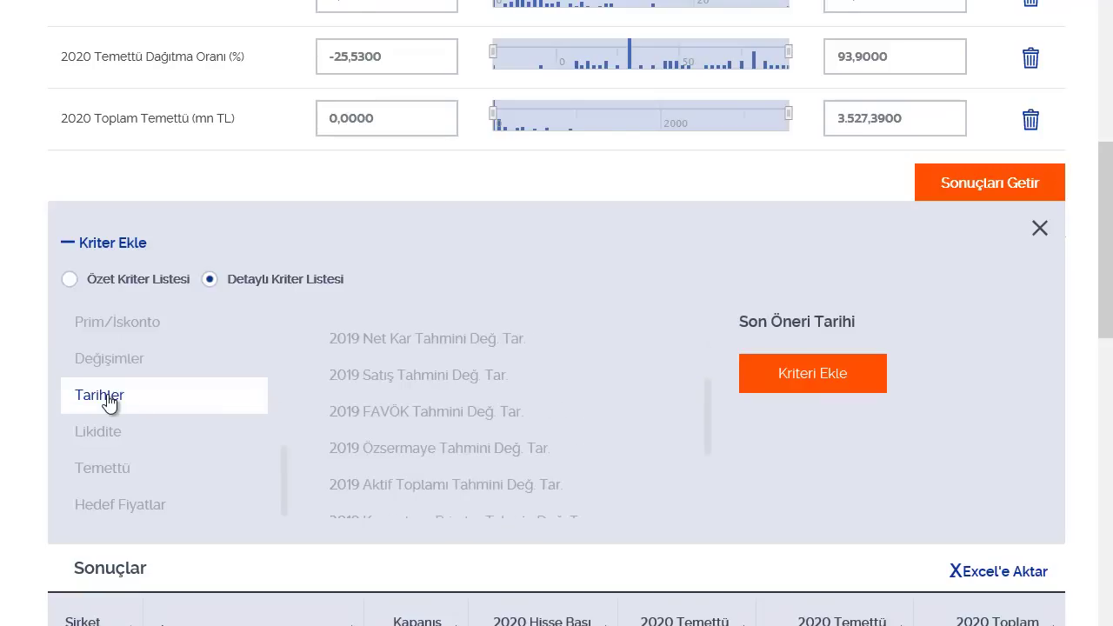
pyautogui.click(99, 435)
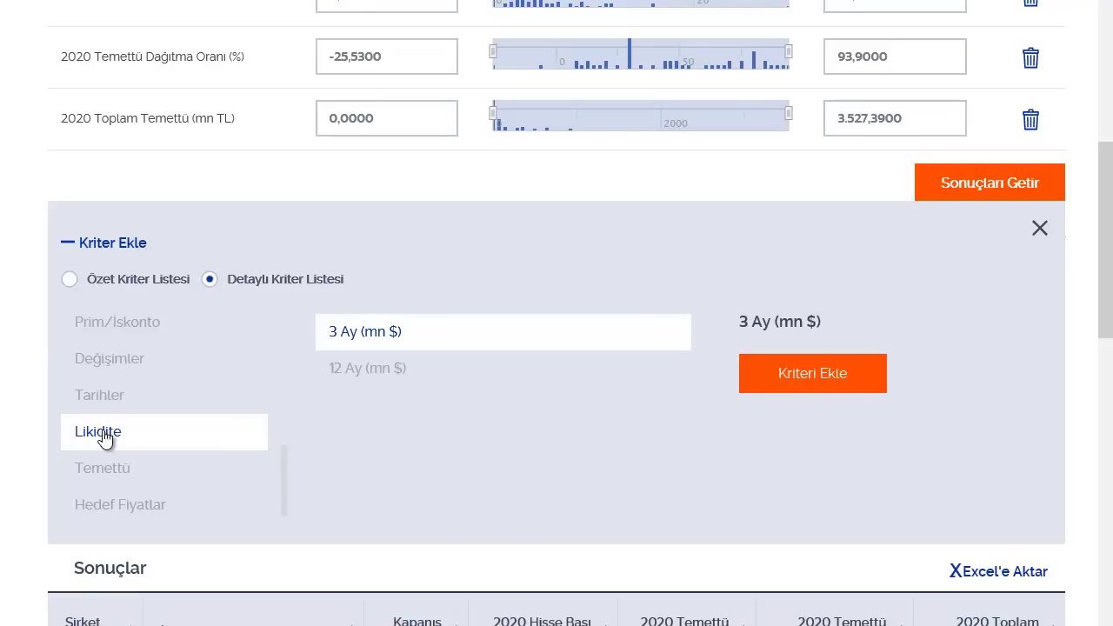
pyautogui.click(113, 472)
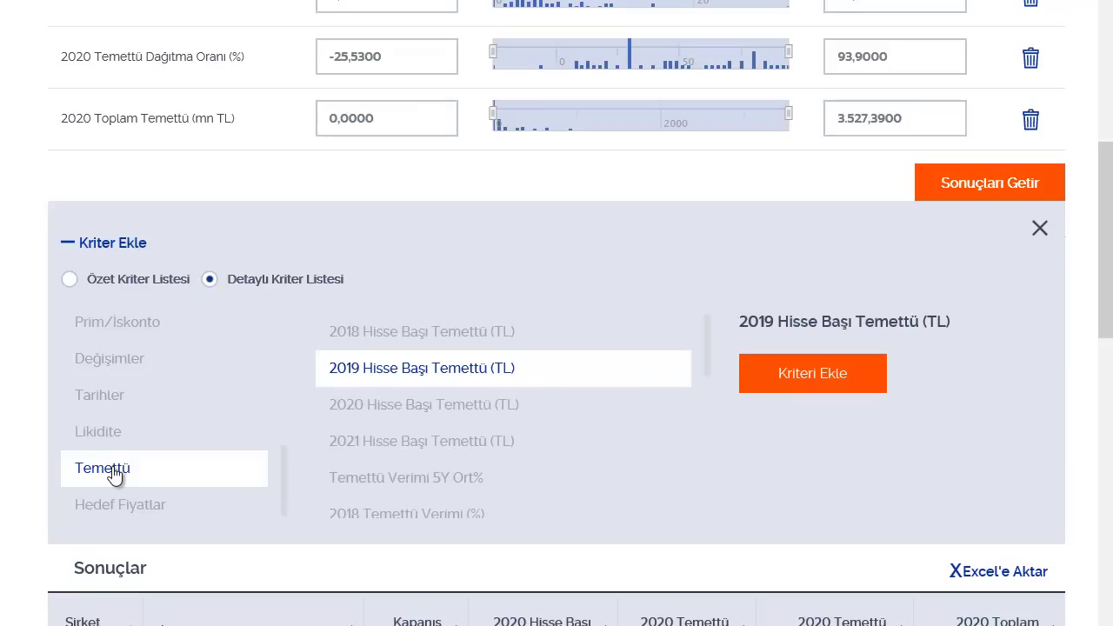
pyautogui.click(148, 512)
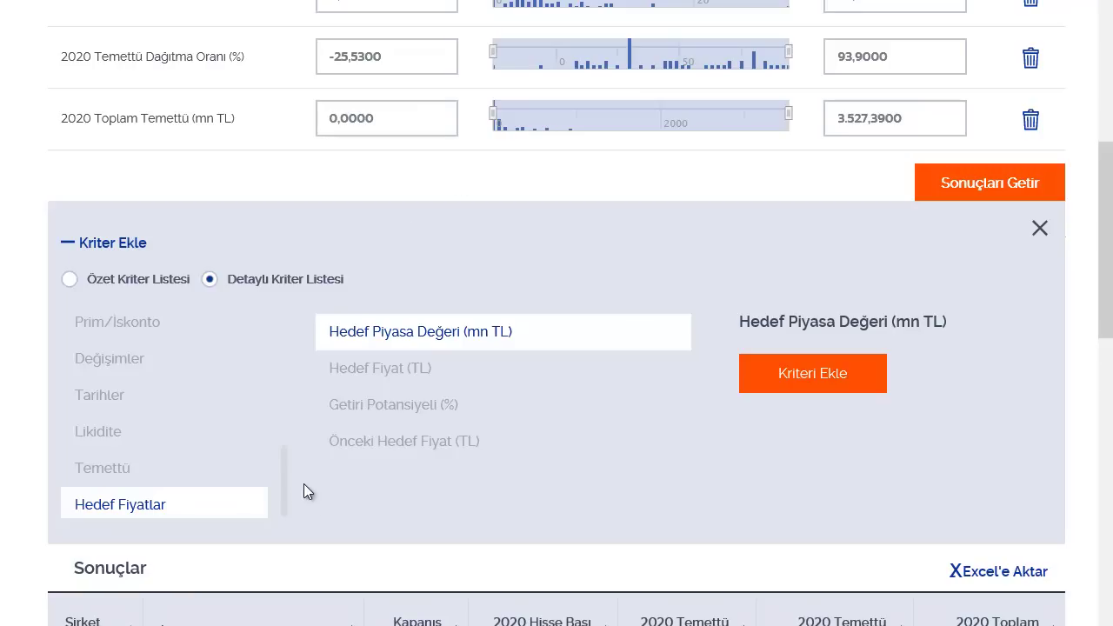
# Add the Cari Yabancı Oranı (%) criterion from the Yabancı Oranı category.
pyautogui.moveTo(286, 489); pyautogui.dragTo(293, 334)
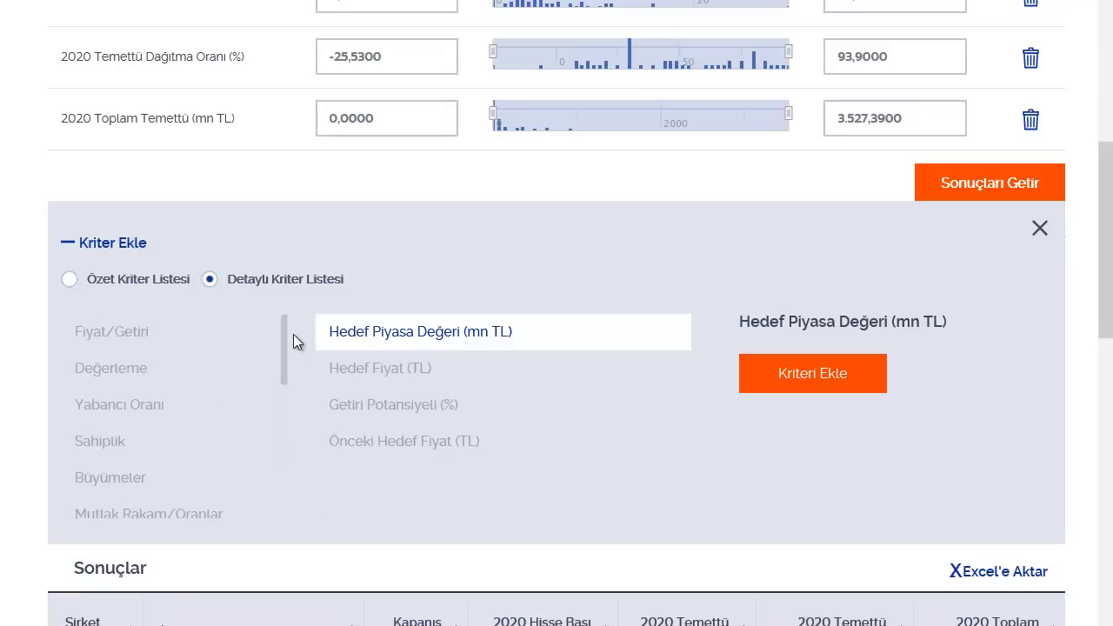
pyautogui.click(133, 409)
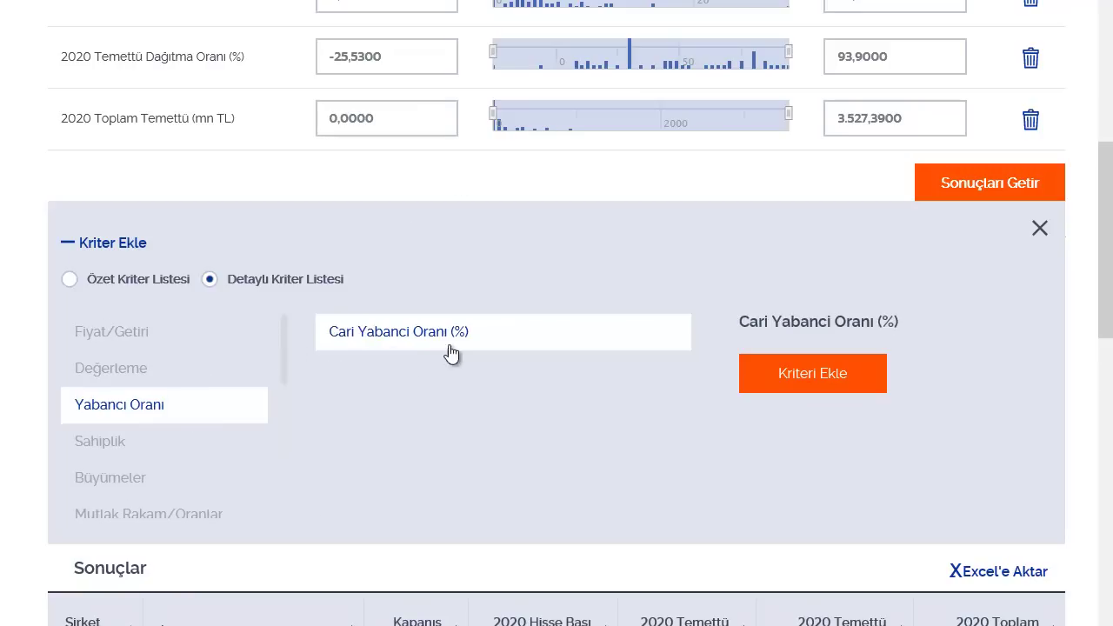
pyautogui.click(780, 375)
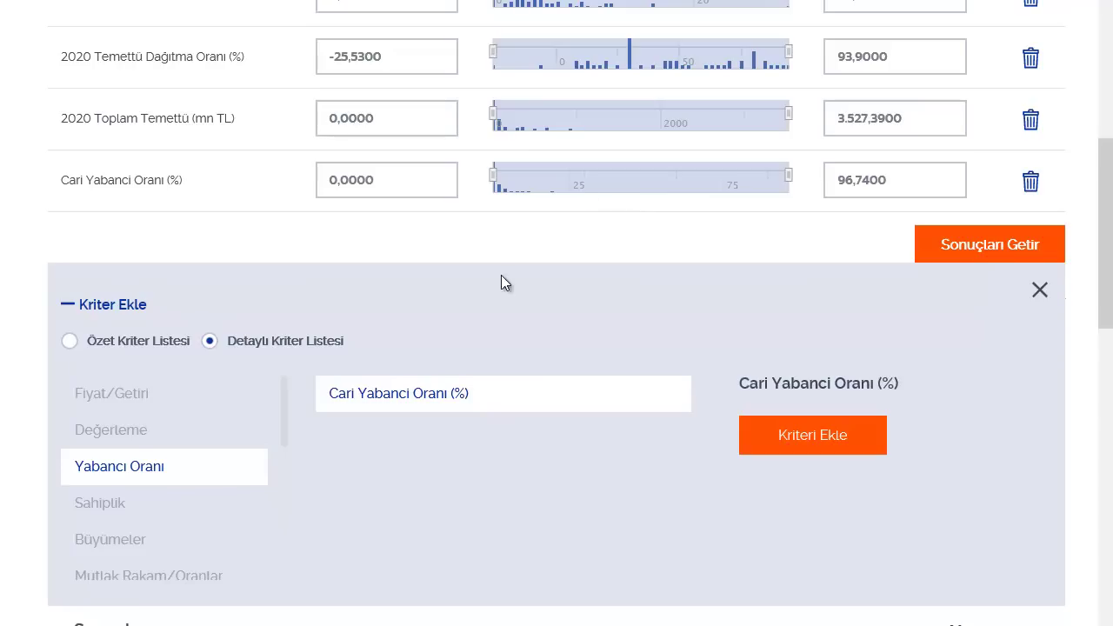
# Add the Yıllık Cari FAVÖK (mn TL) criterion from the Değerleme category and finish adding criteria.
pyautogui.click(129, 432)
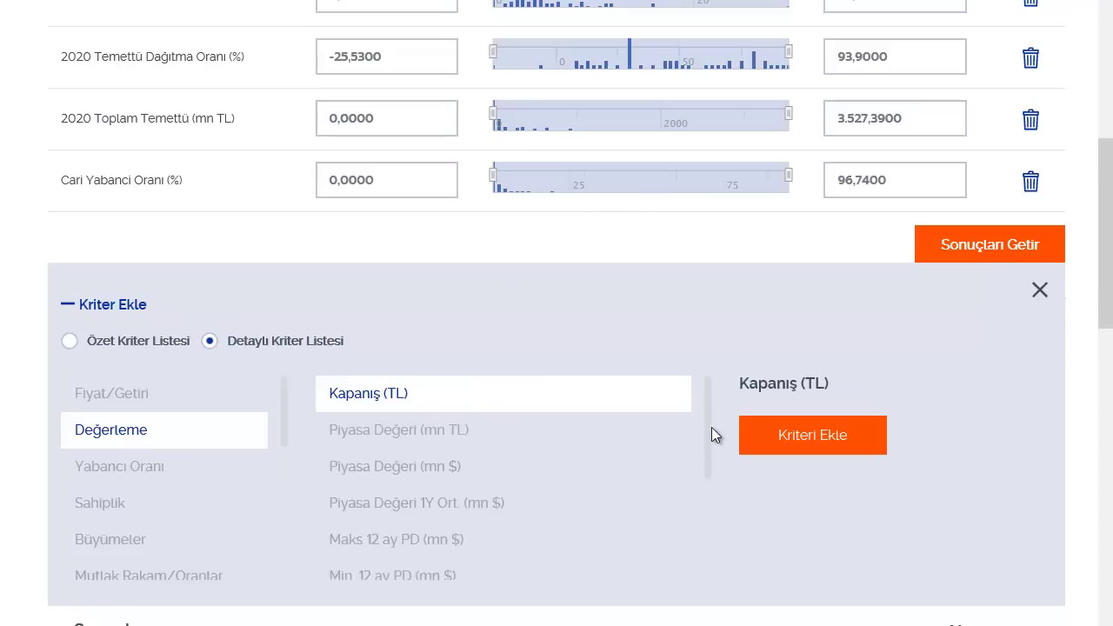
pyautogui.moveTo(709, 453); pyautogui.dragTo(724, 547)
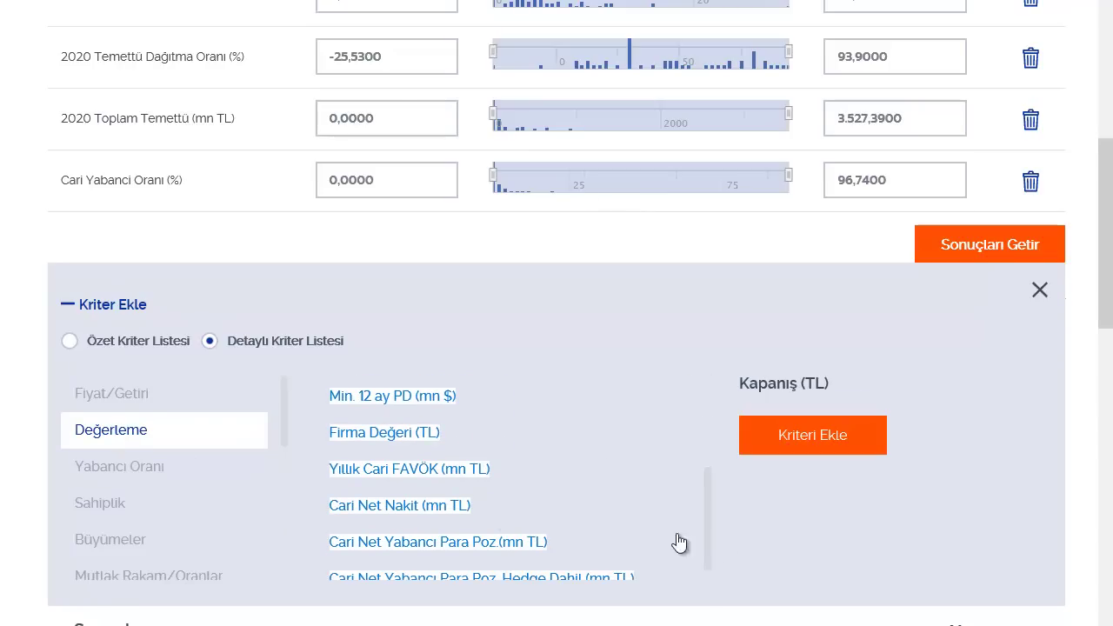
pyautogui.click(432, 472)
pyautogui.click(808, 434)
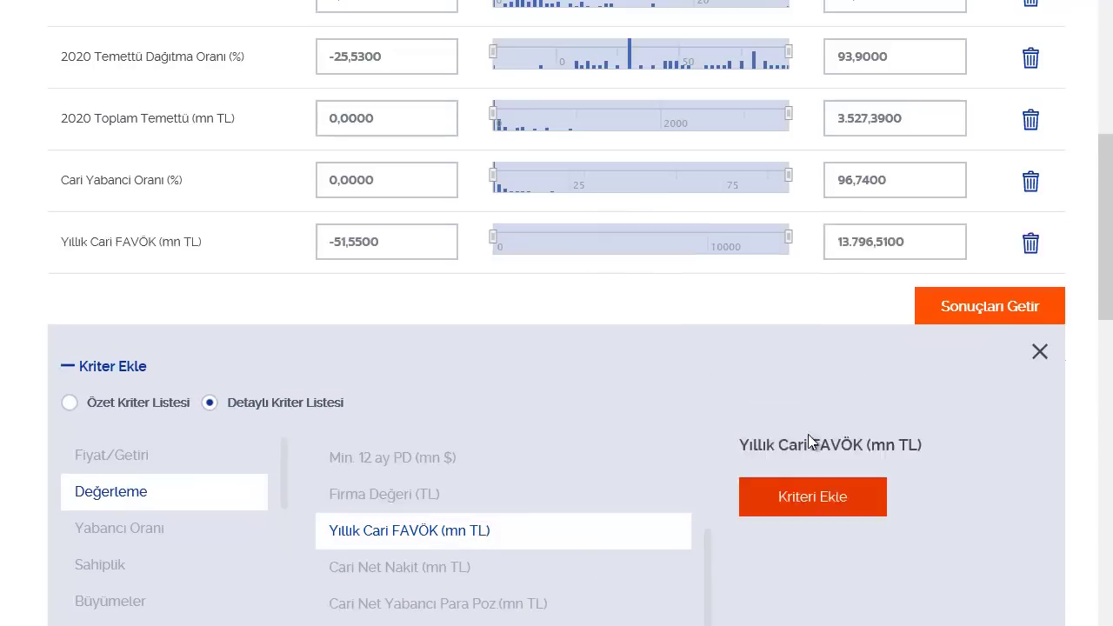
pyautogui.click(1039, 351)
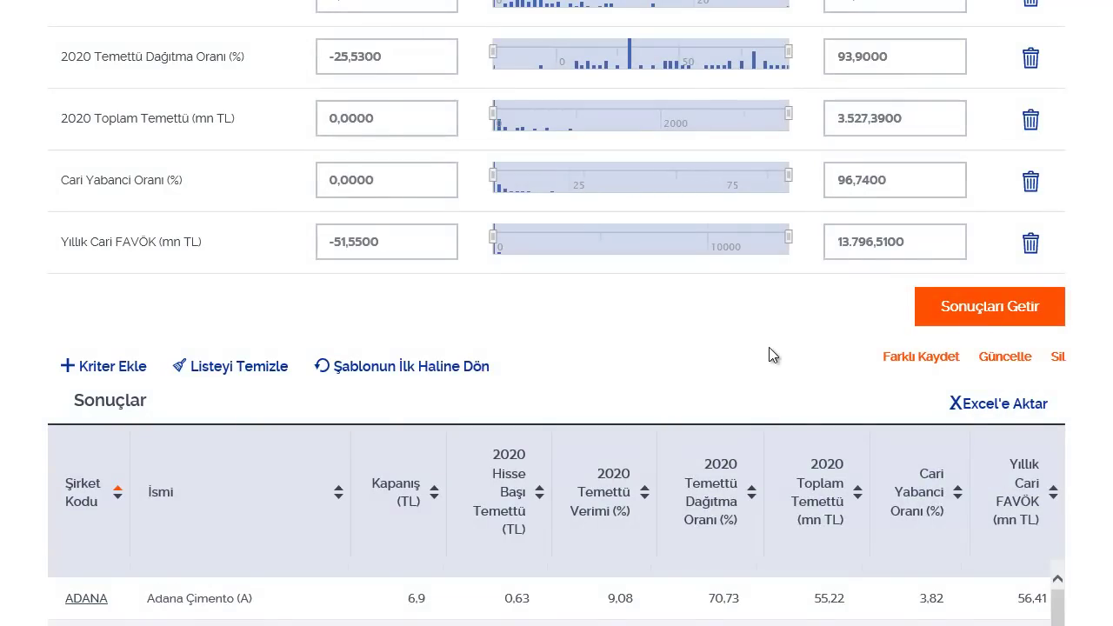
# Set the minimum of Yıllık Cari FAVÖK to 0 and fetch the results.
pyautogui.click(402, 241)
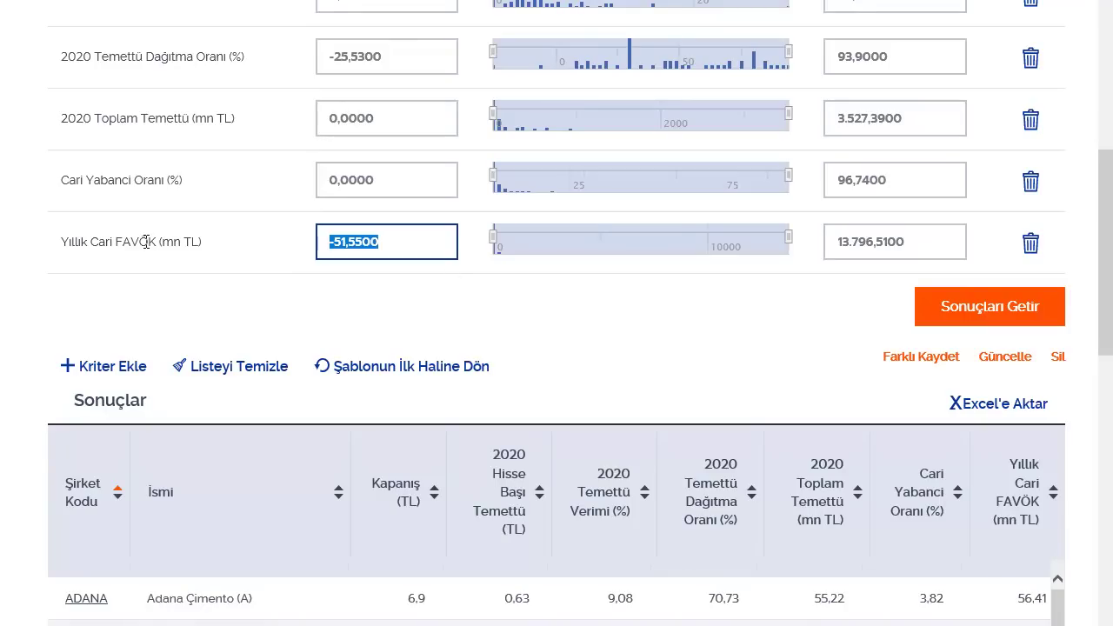
pyautogui.write('0')
pyautogui.click(1034, 315)
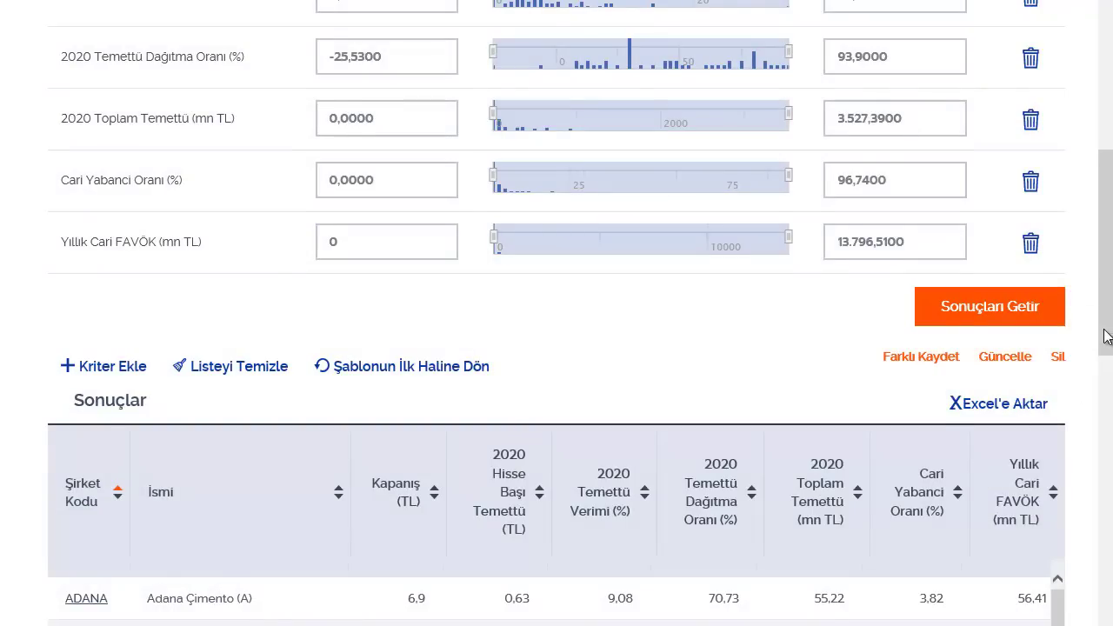
pyautogui.scroll(-3, 1101, 341)
pyautogui.scroll(-2, 1101, 341)
pyautogui.scroll(5, 981, 415)
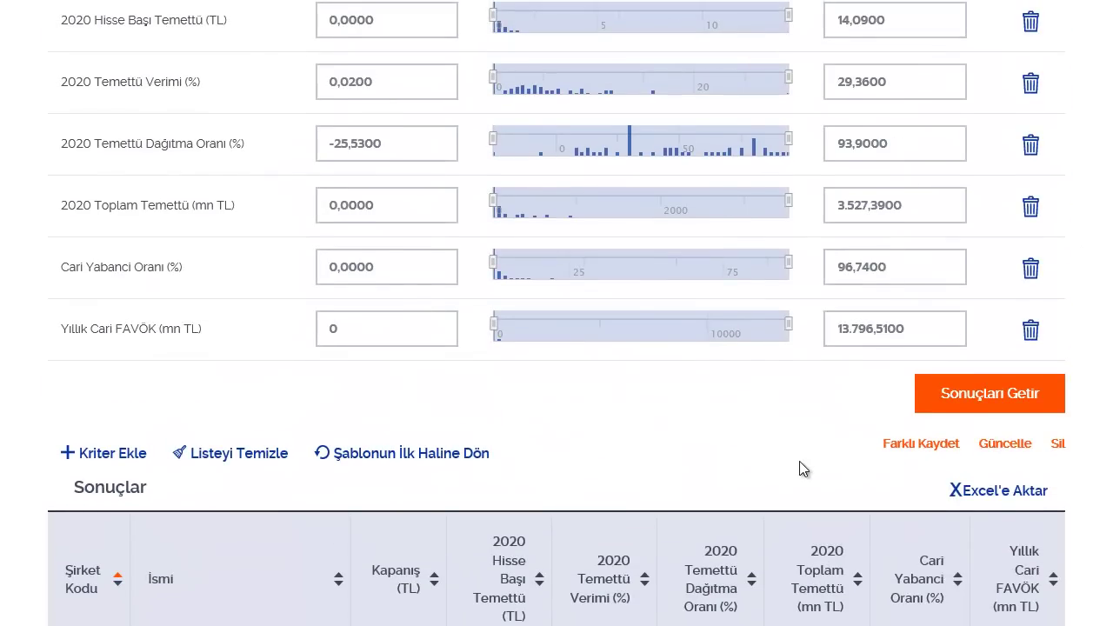
# Sort the results in turn by 2020 Temettü Verimi, Temettü Dağıtma Oranı and Toplam Temettü, and export them to Excel.
pyautogui.scroll(-2, 1104, 318)
pyautogui.click(618, 398)
pyautogui.click(704, 405)
pyautogui.click(807, 406)
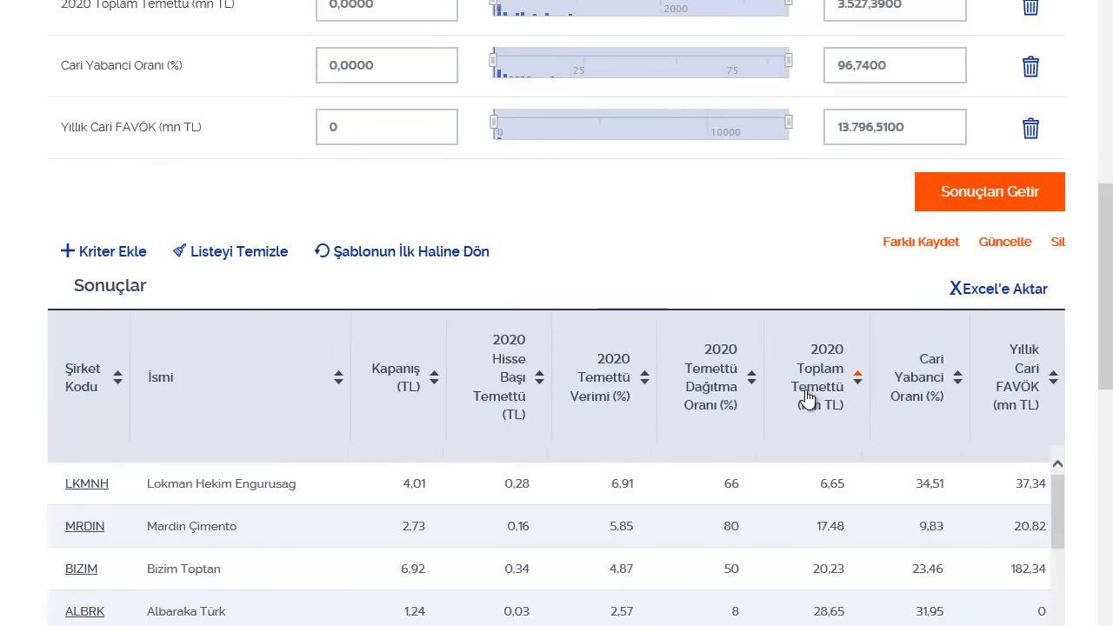
pyautogui.click(982, 296)
# View the dialog for saving the criteria as a new template and close it without saving.
pyautogui.scroll(1, 908, 261)
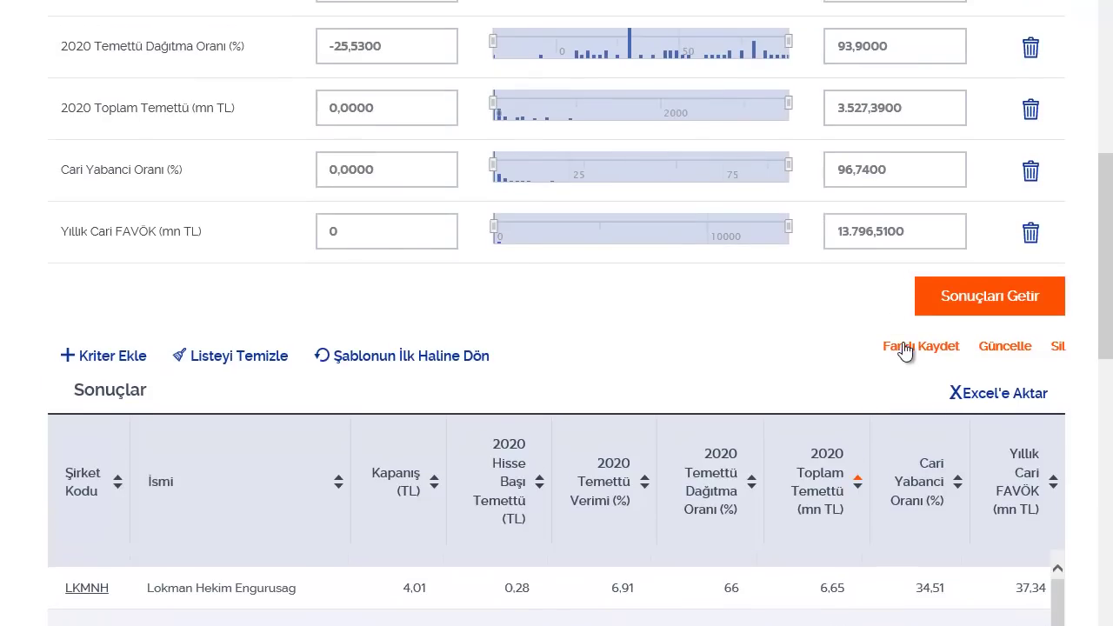
pyautogui.click(904, 352)
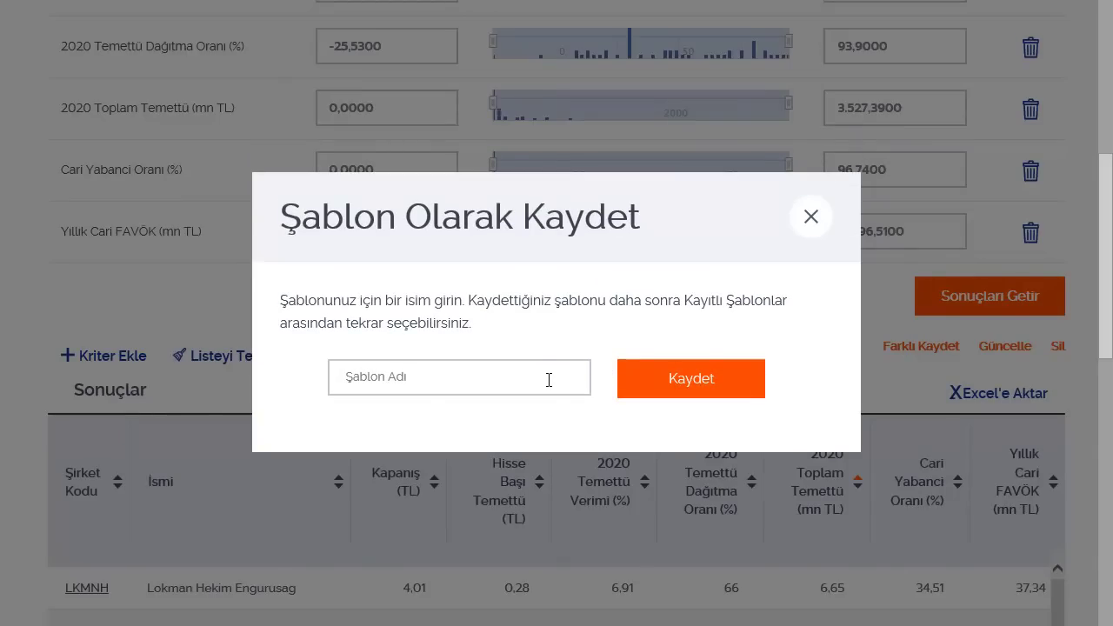
pyautogui.click(811, 217)
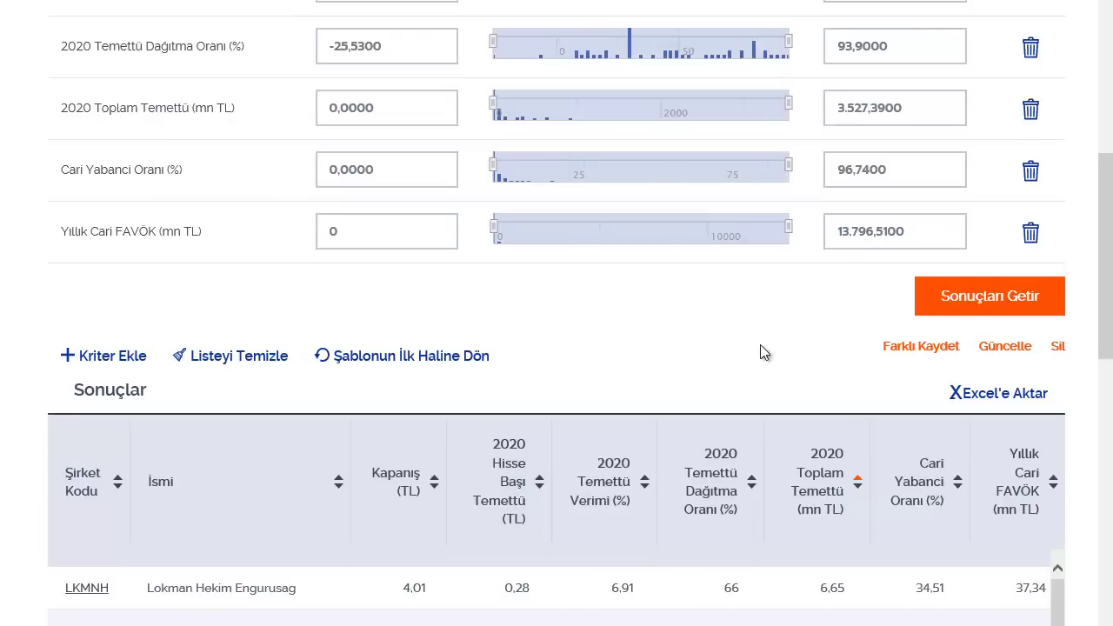
# Load the saved template Kar tahmini değişenler into the stock search.
pyautogui.scroll(4, 748, 346)
pyautogui.click(527, 6)
pyautogui.scroll(-3, 526, 87)
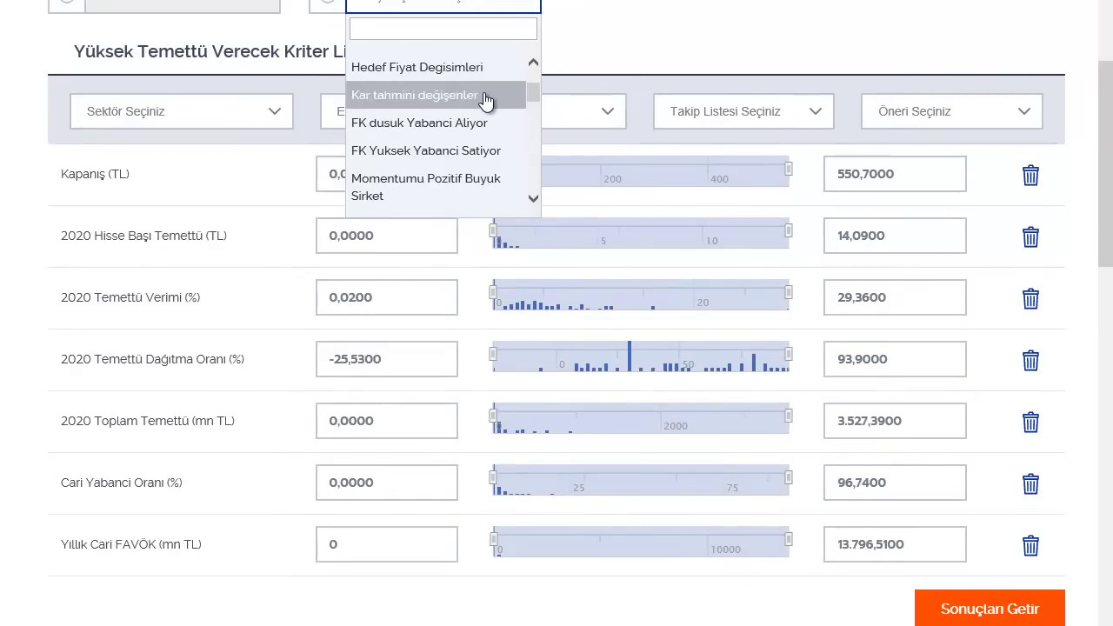
pyautogui.click(491, 98)
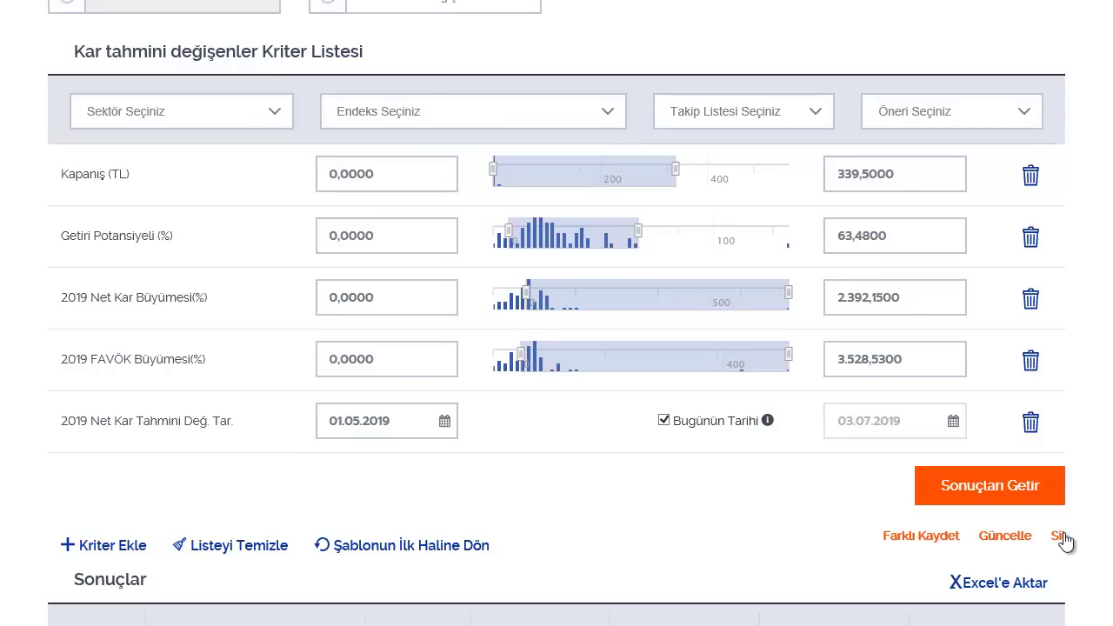
pyautogui.scroll(3, 726, 533)
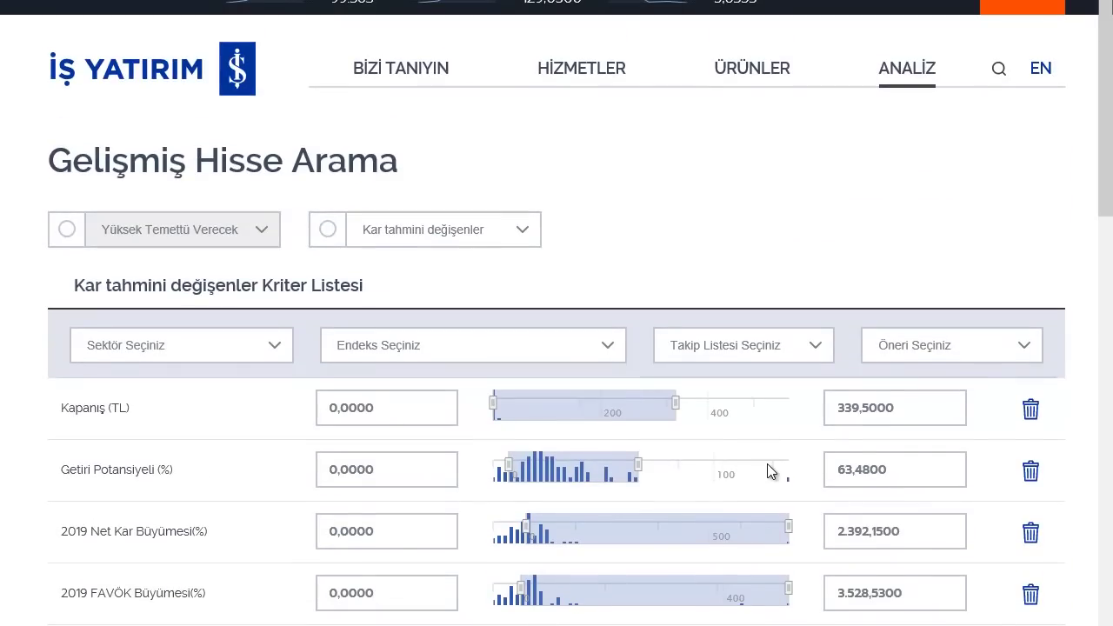